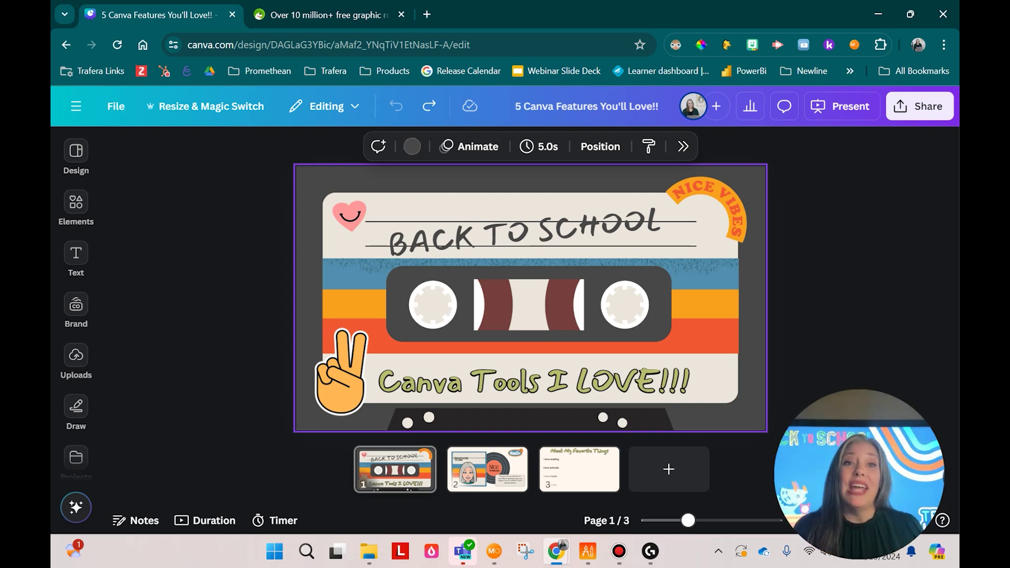
Leave the presentation for Canva's Home page and browse the Recent designs.
click(76, 106)
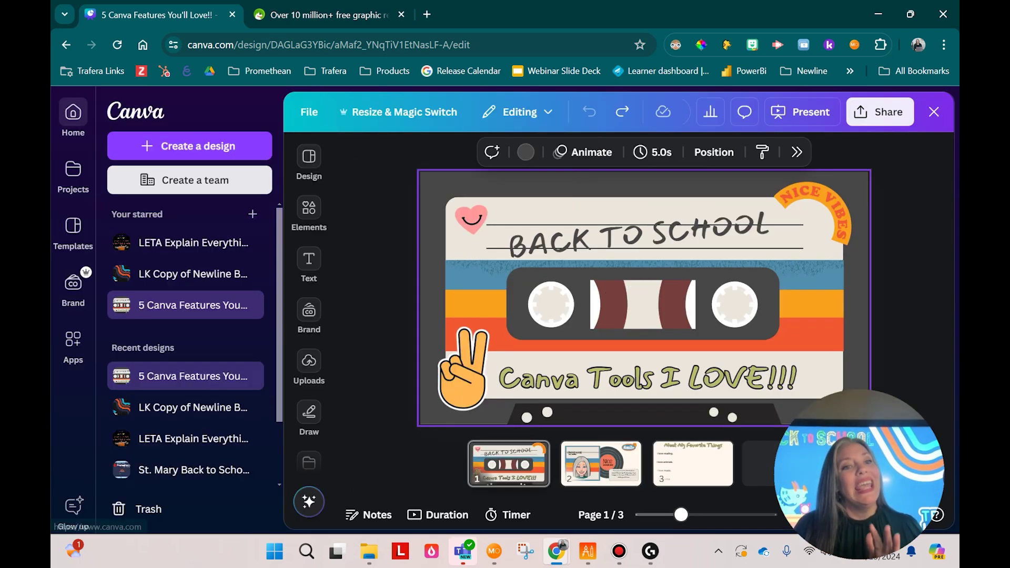
click(73, 116)
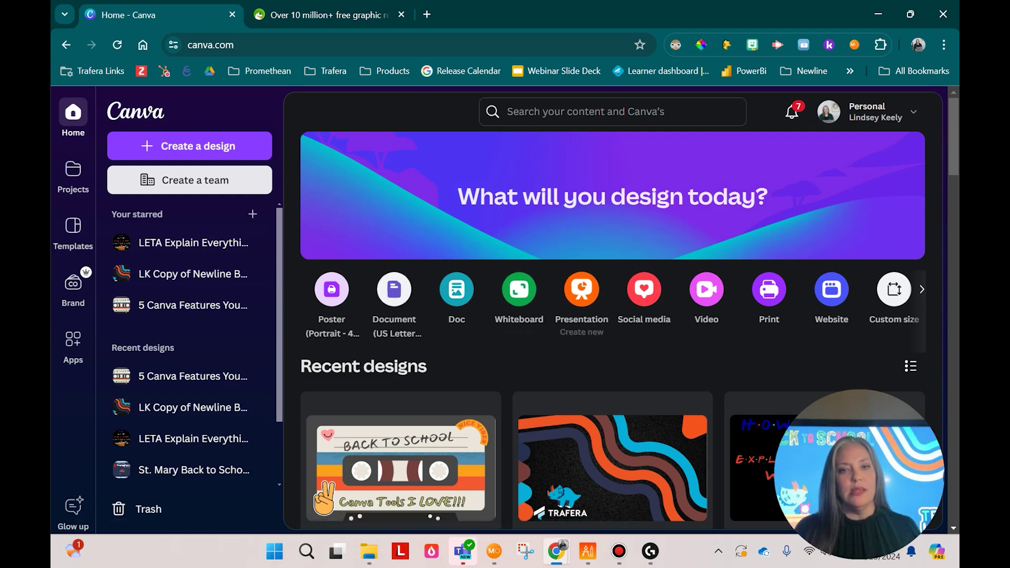
scroll(581, 288, down, 1)
scroll(612, 332, down, 15)
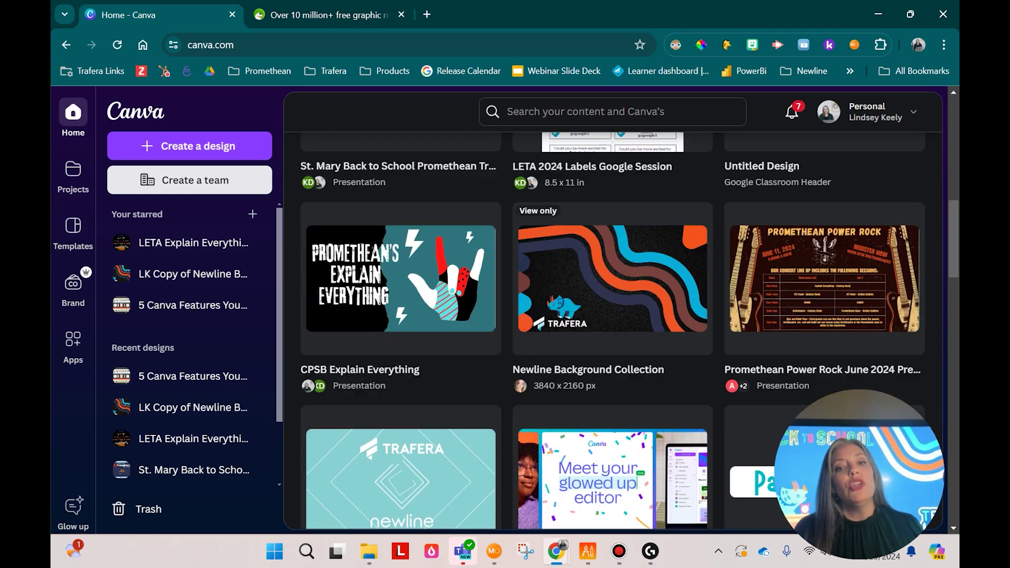
scroll(613, 331, down, 8)
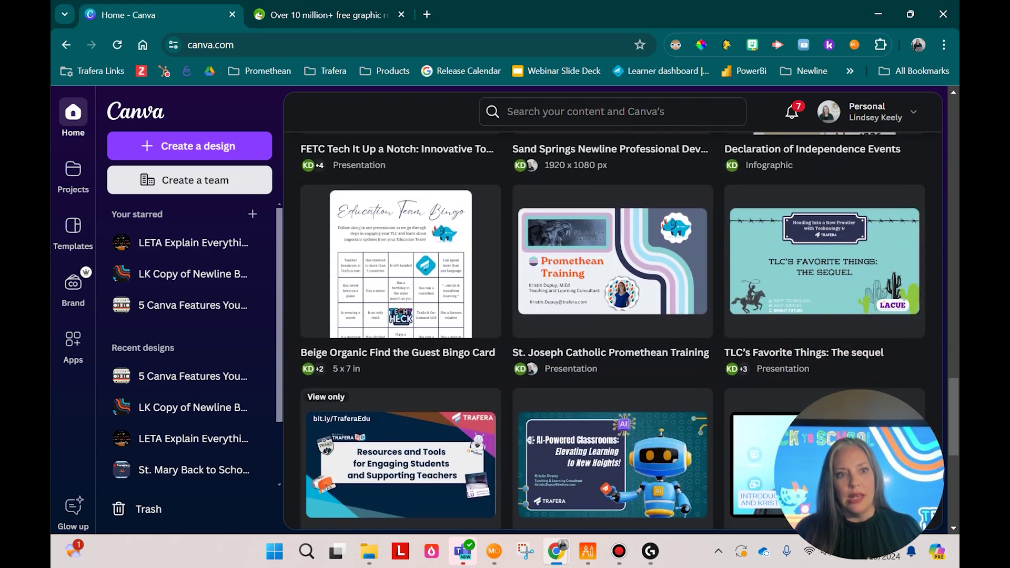
scroll(612, 331, up, 10)
scroll(613, 421, up, 5)
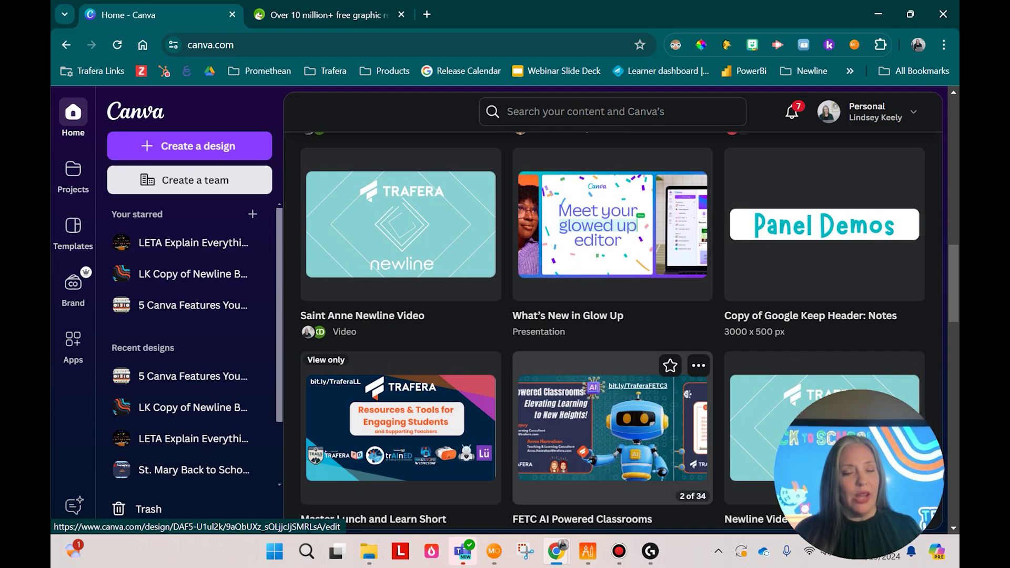
scroll(613, 331, up, 10)
scroll(613, 331, down, 2)
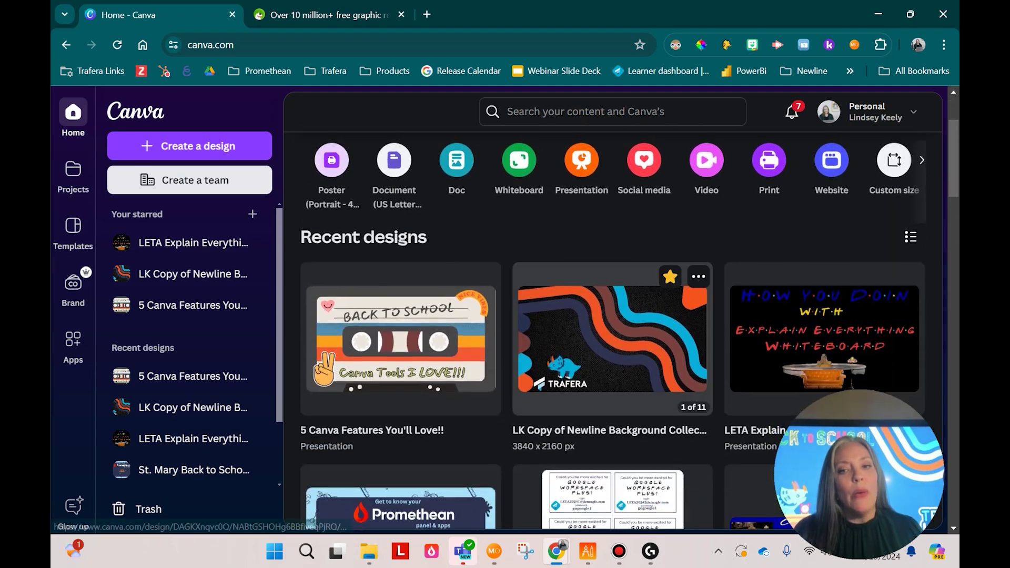
Unstar the LETA Explain design so it leaves the starred list.
click(882, 273)
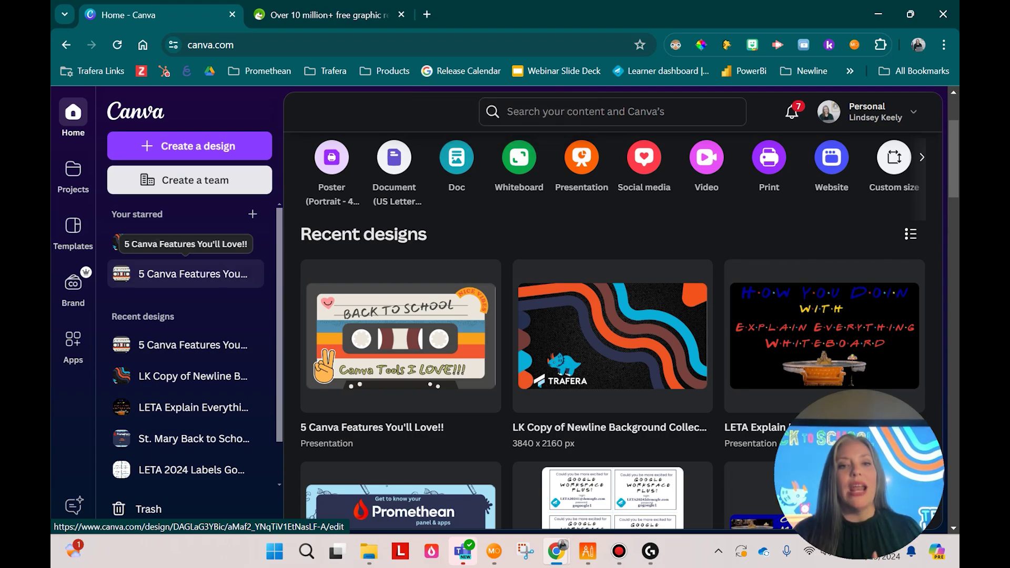
scroll(400, 316, down, 10)
scroll(400, 315, up, 10)
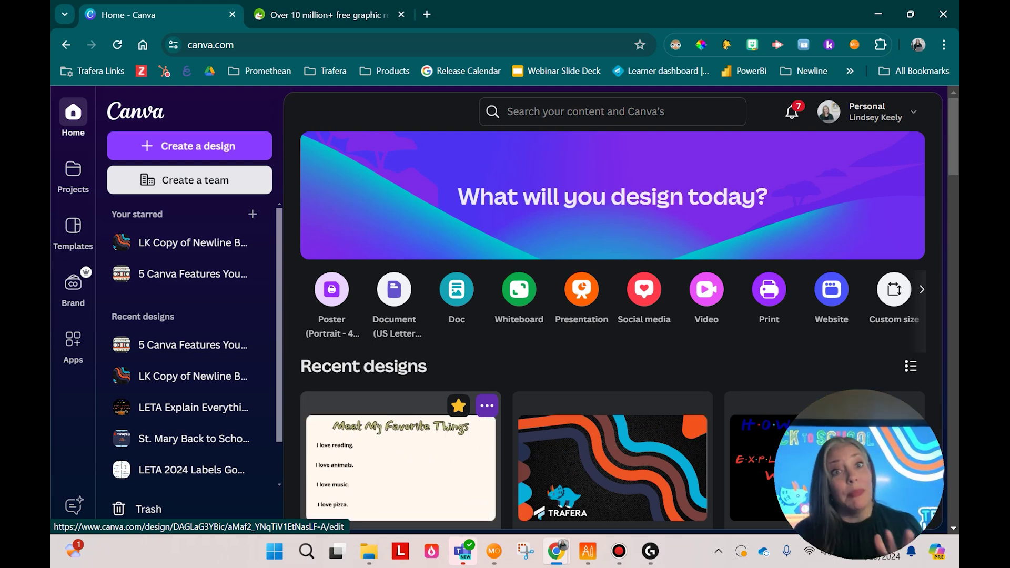
scroll(399, 458, down, 3)
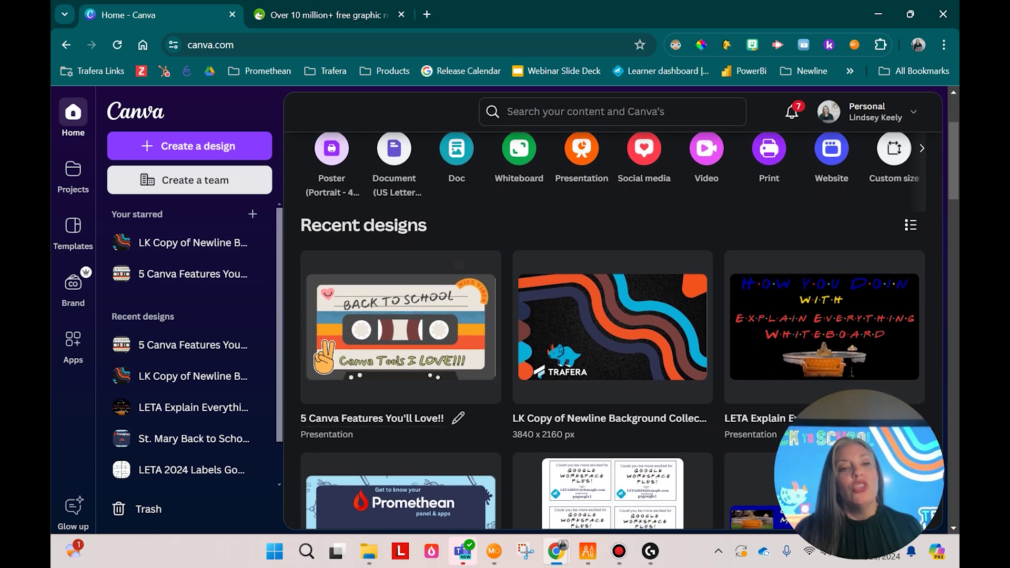
mouse_move(458, 265)
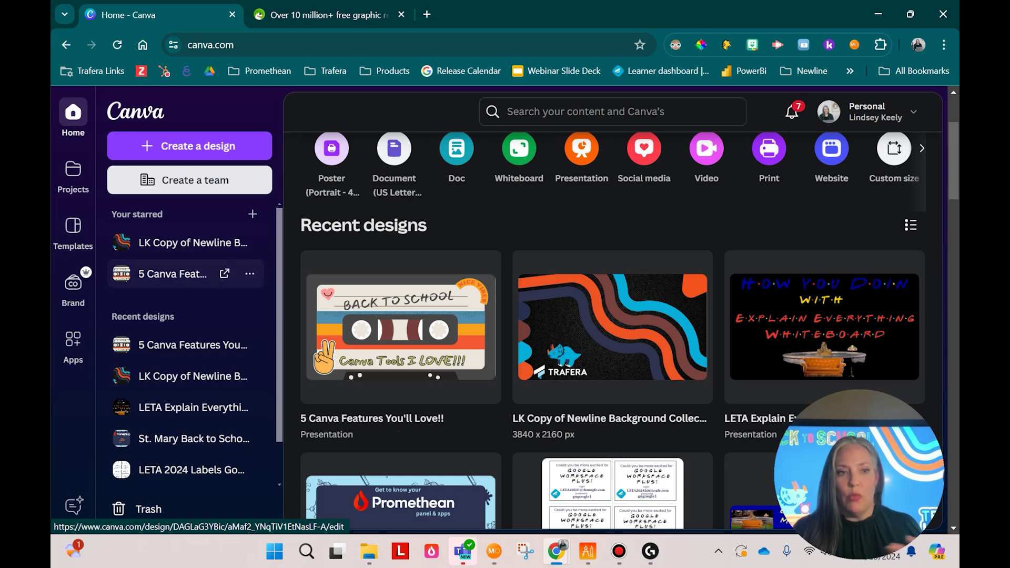
Reopen '5 Canva Features You'll Love!!', go to page 2, and select the host introduction paragraph.
click(174, 270)
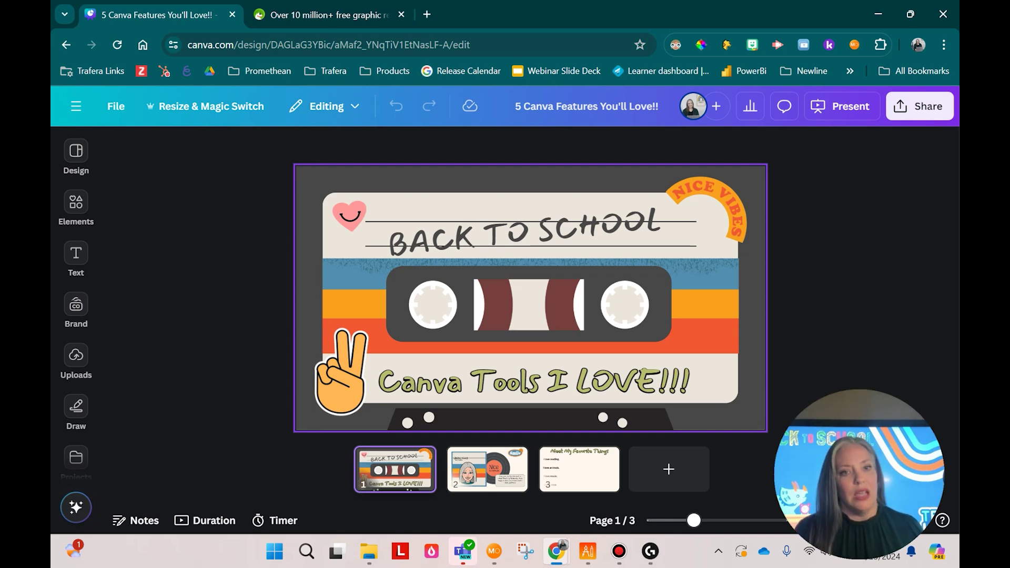
click(487, 468)
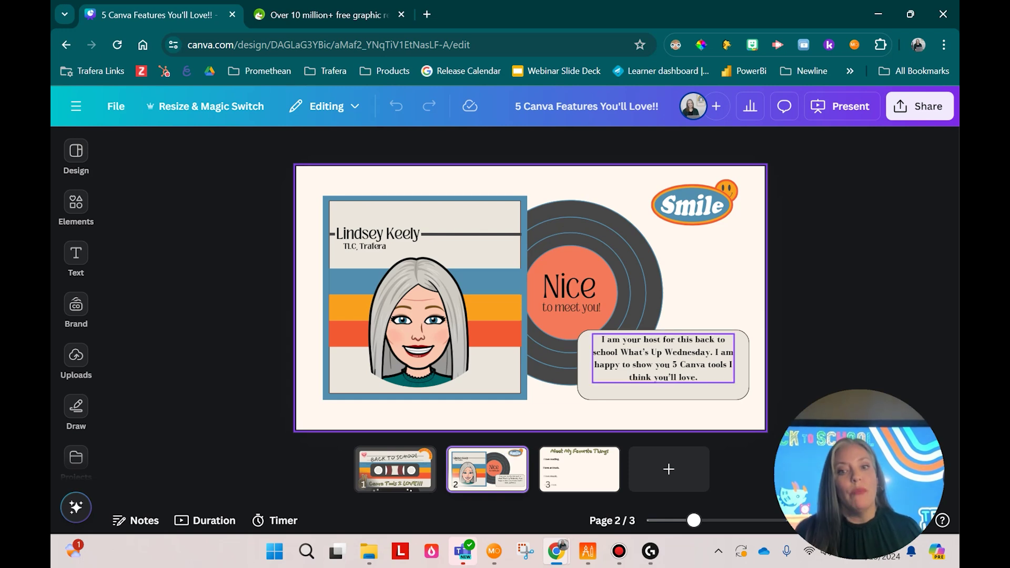
click(663, 358)
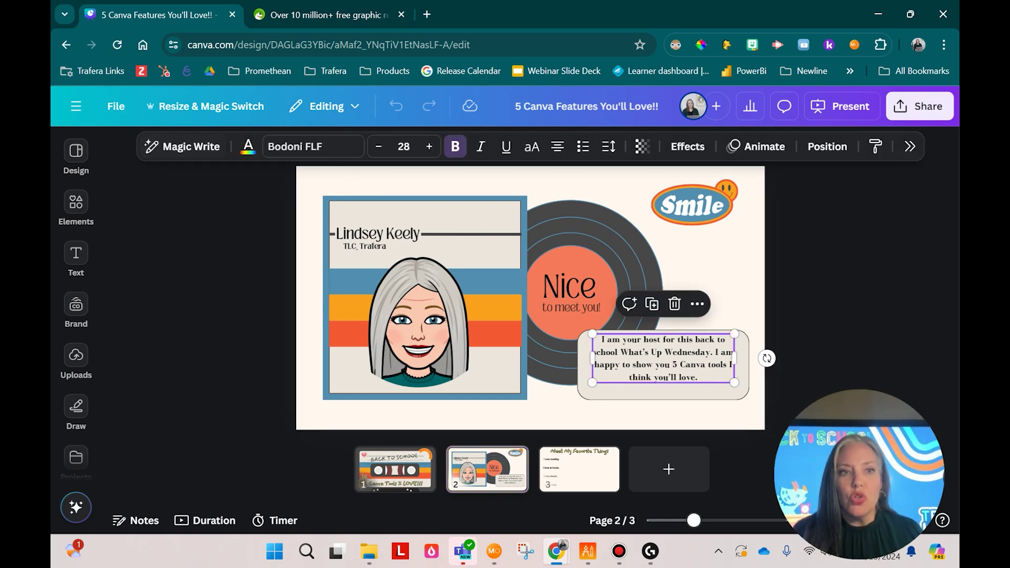
click(183, 146)
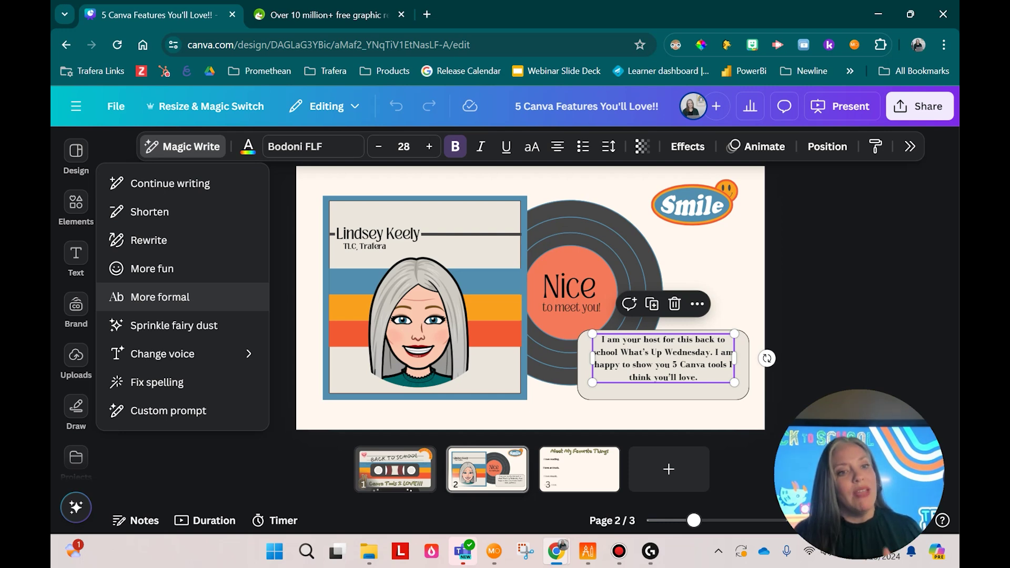
mouse_move(162, 353)
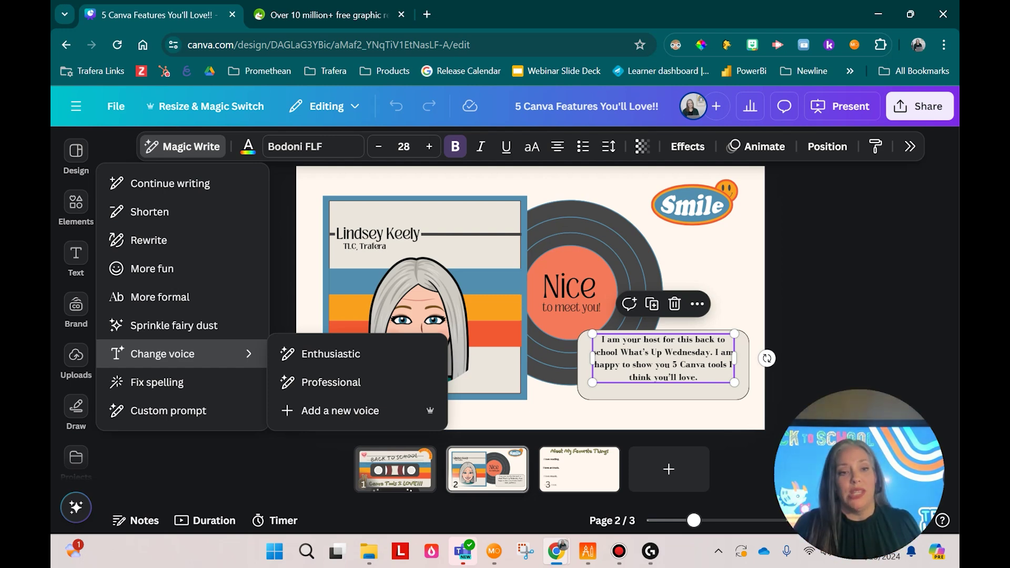
click(340, 411)
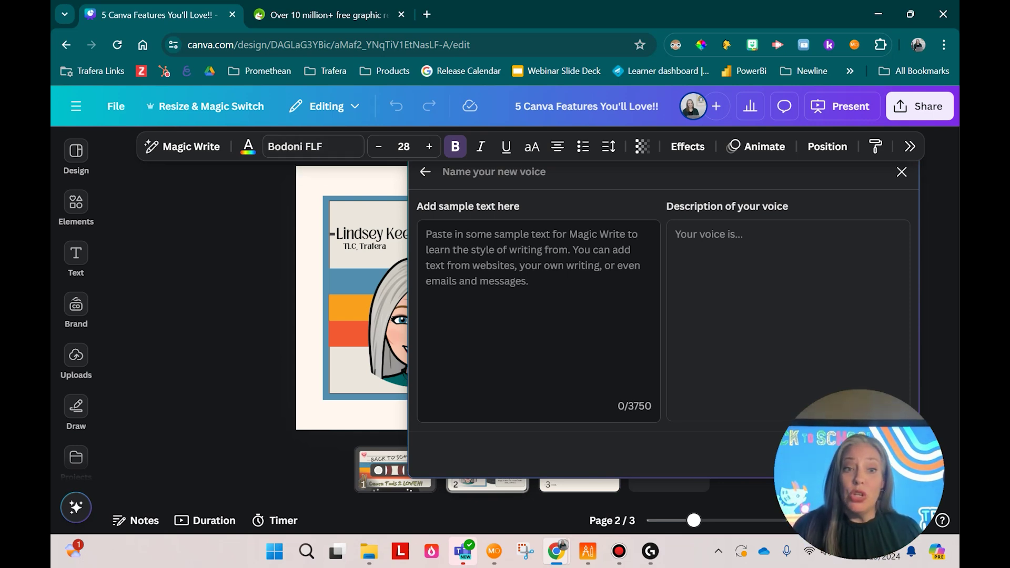
key(Escape)
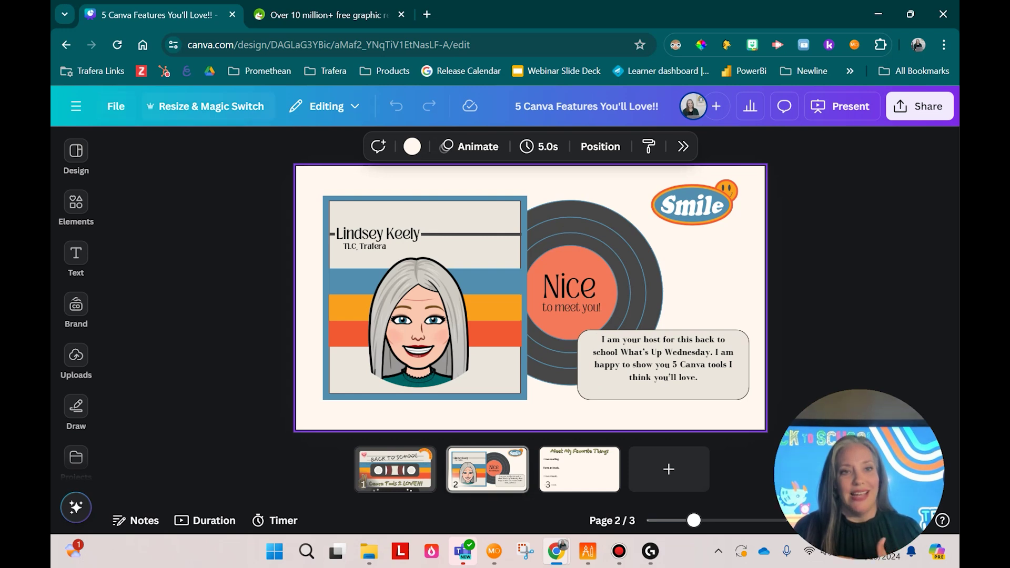
Rewrite the host paragraph in a professional voice with Magic Write, then undo it.
click(663, 358)
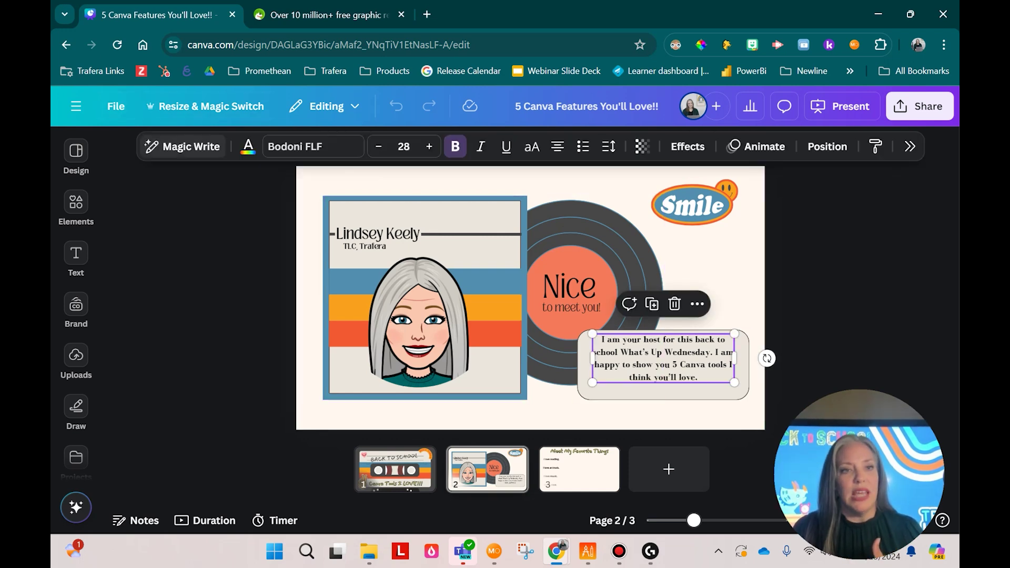
click(184, 146)
click(173, 353)
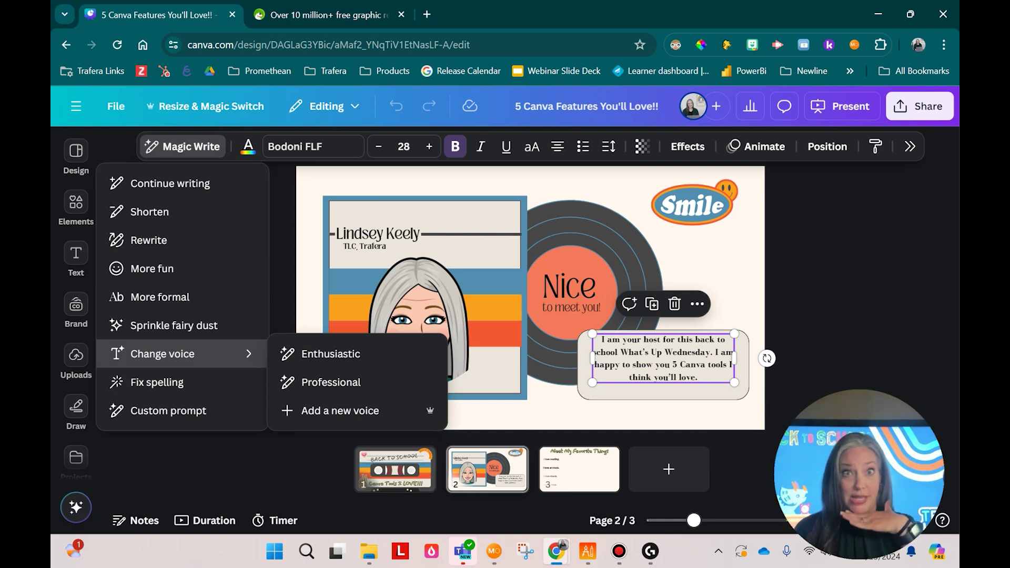
click(331, 382)
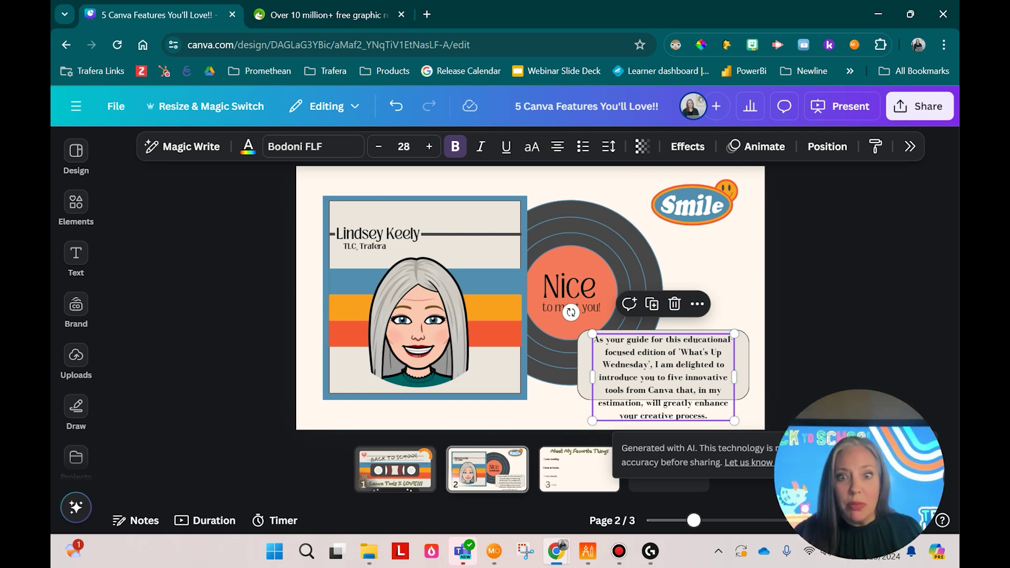
click(395, 107)
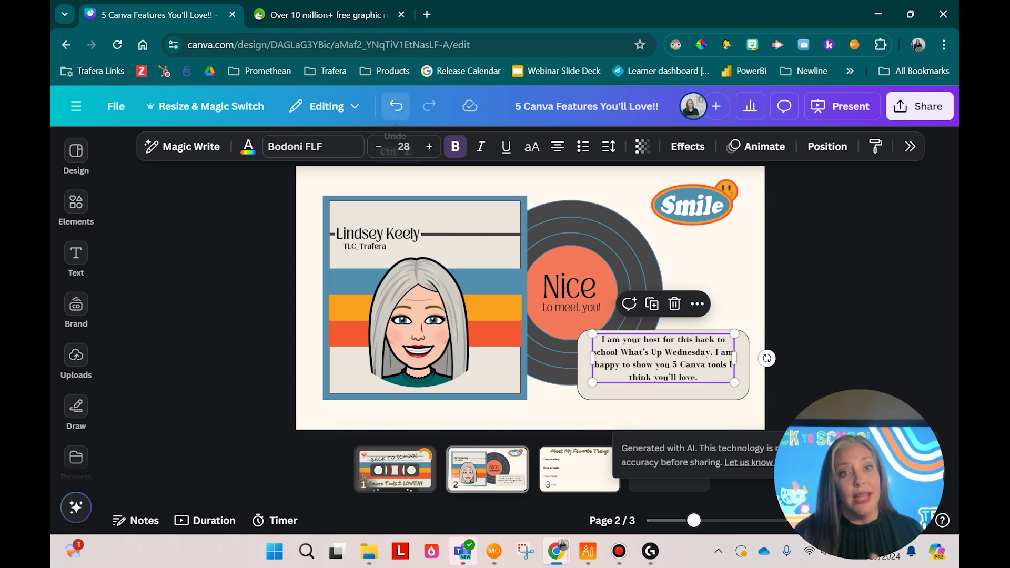
Rewrite the host paragraph in an enthusiastic voice with Magic Write.
click(182, 146)
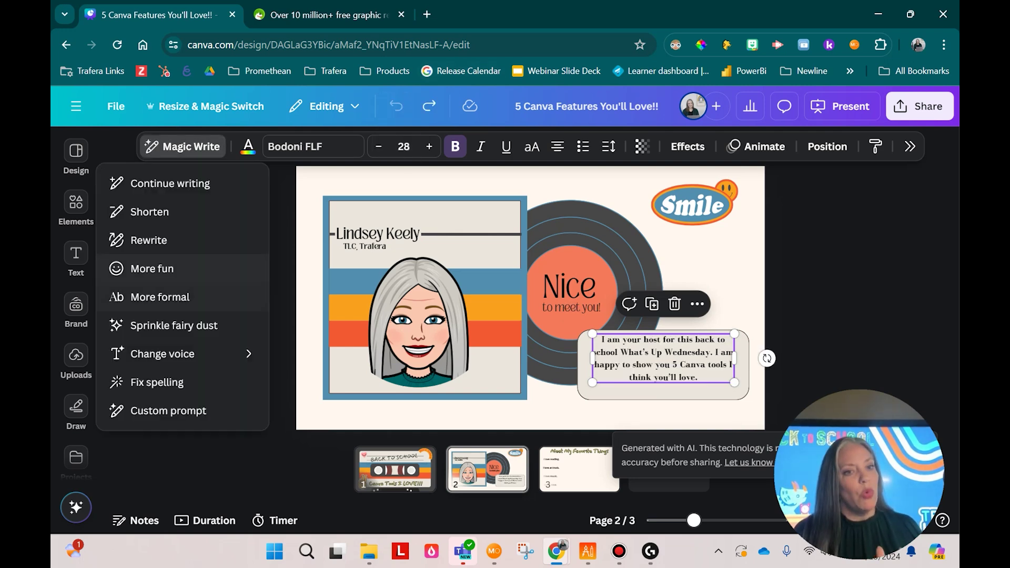
mouse_move(157, 353)
click(330, 354)
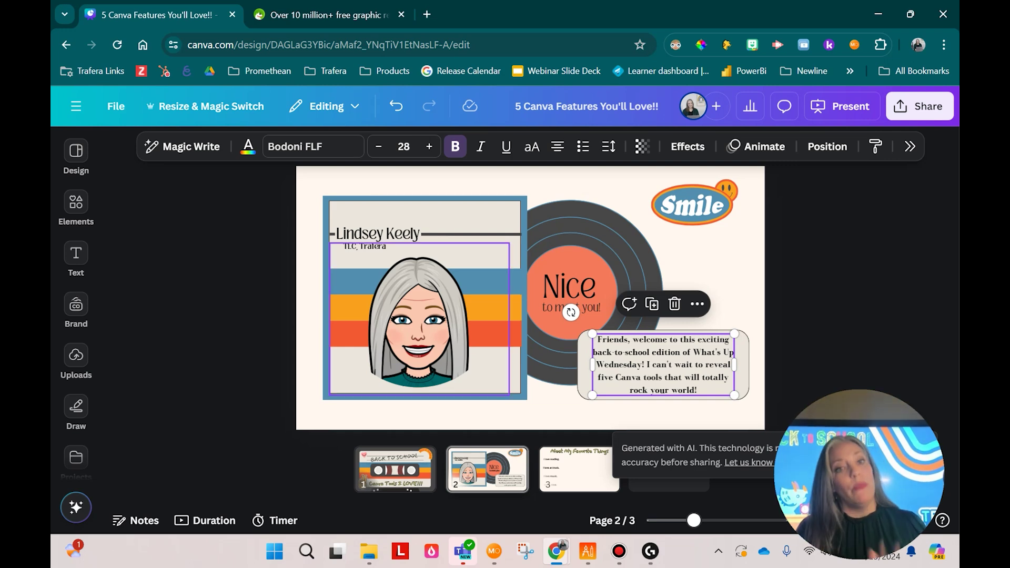
Move on to page 3, the 'Meet My Favorite Things' slide.
click(182, 147)
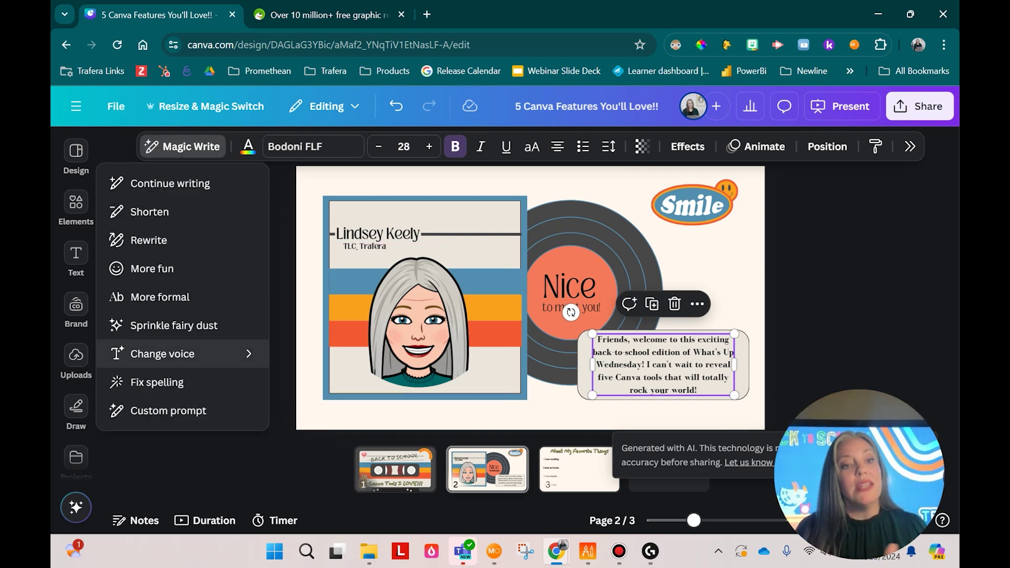
mouse_move(163, 354)
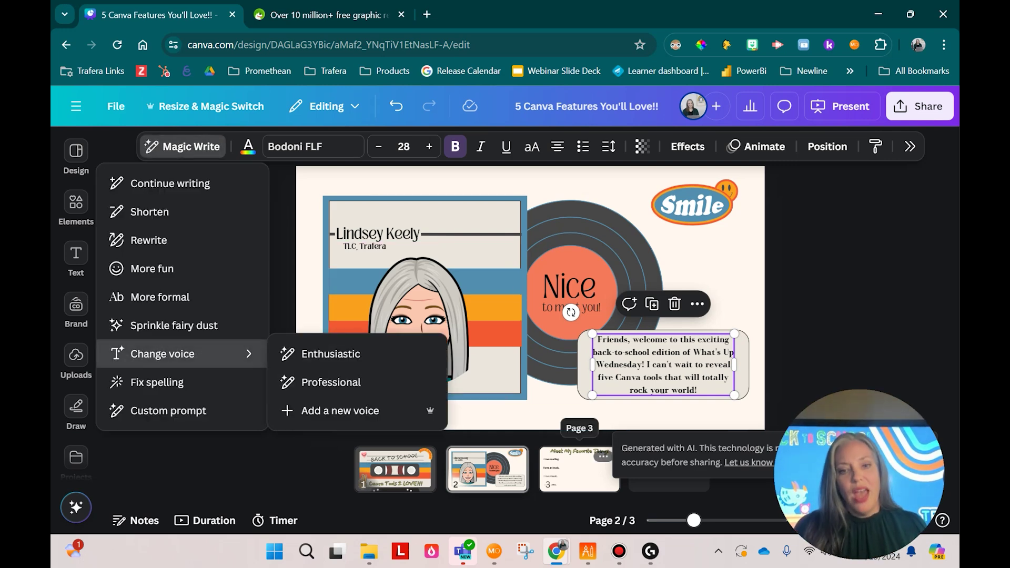
click(578, 468)
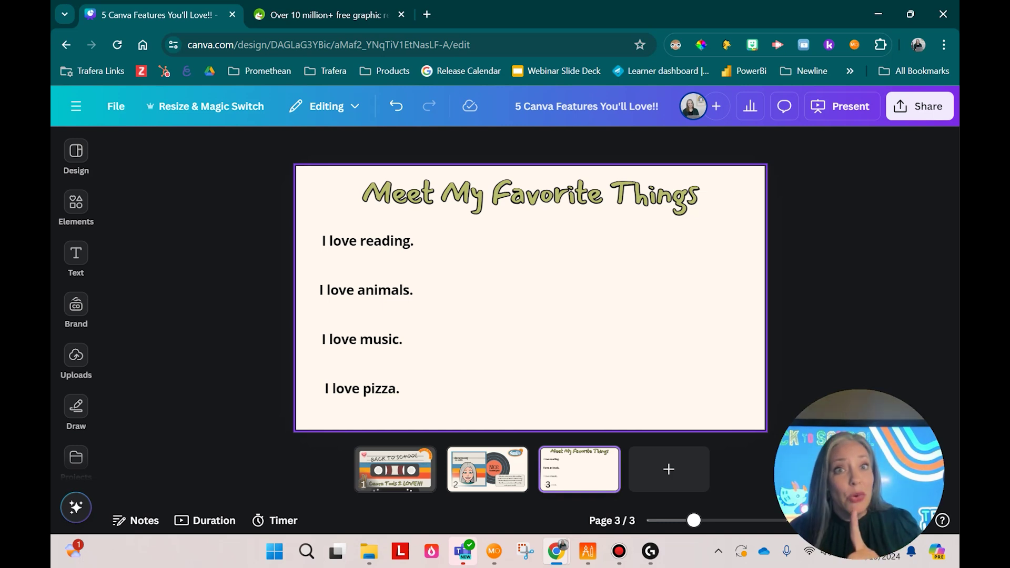
click(76, 208)
Generate Magic Media graphics from the prompt 'lady reading a book surrounded by animals while eating pizza'.
scroll(76, 316, down, 3)
click(75, 189)
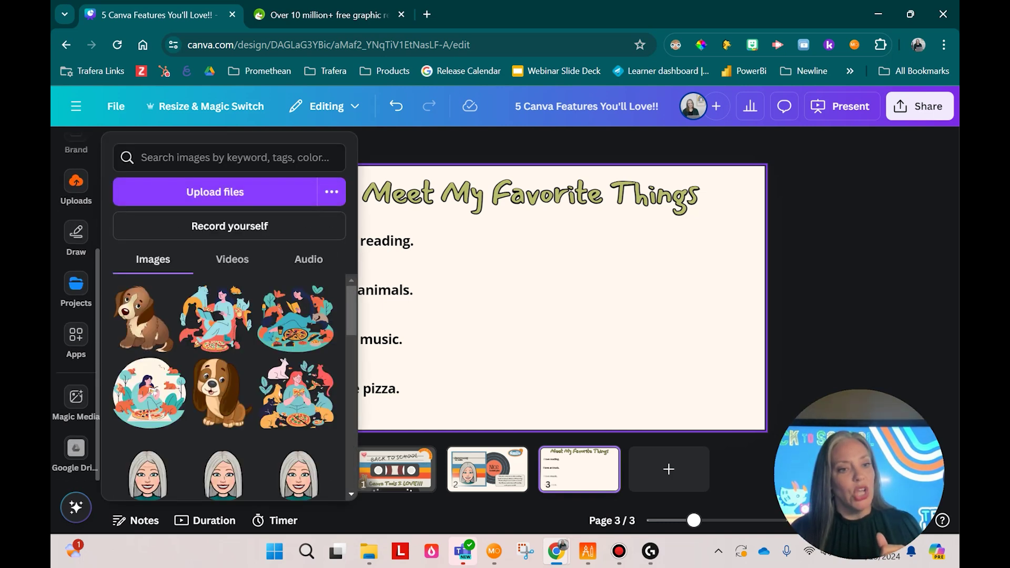
click(76, 400)
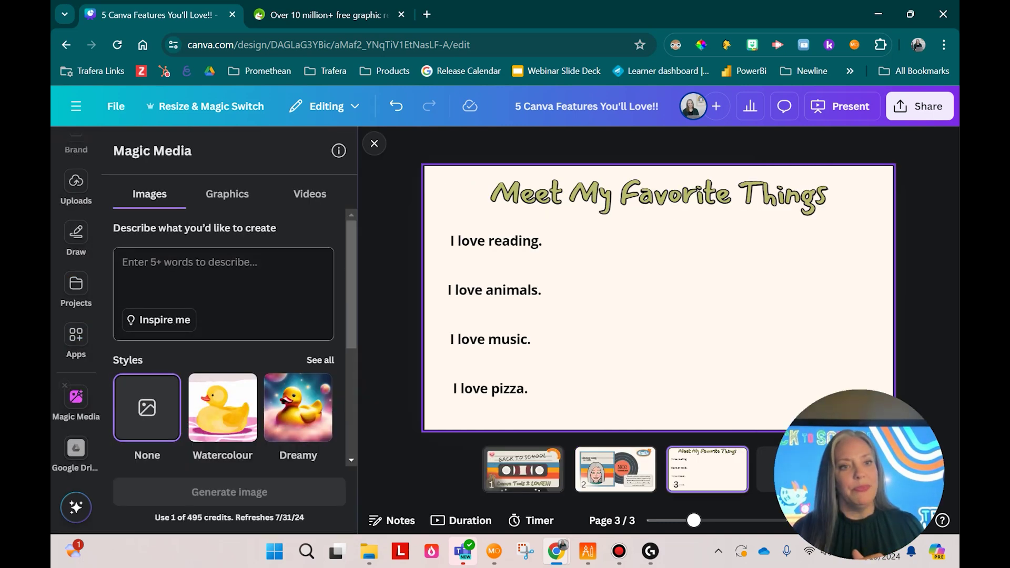
click(227, 193)
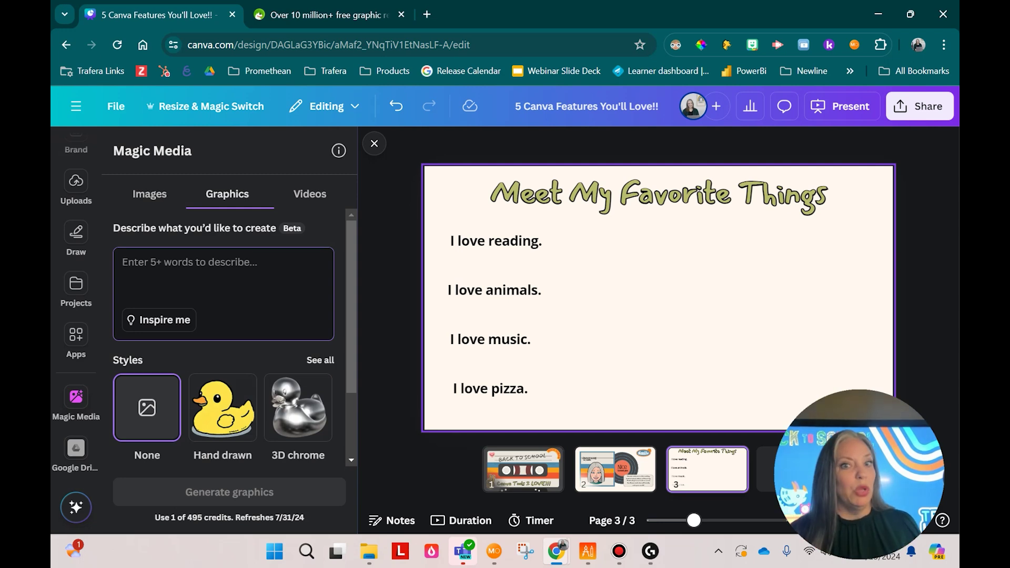
text(lad)
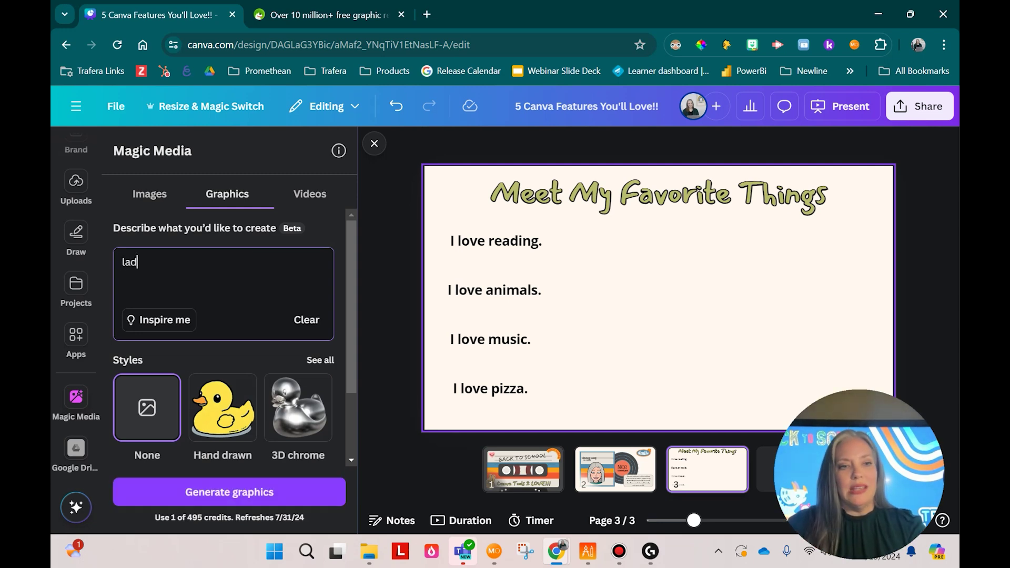
text(y readi)
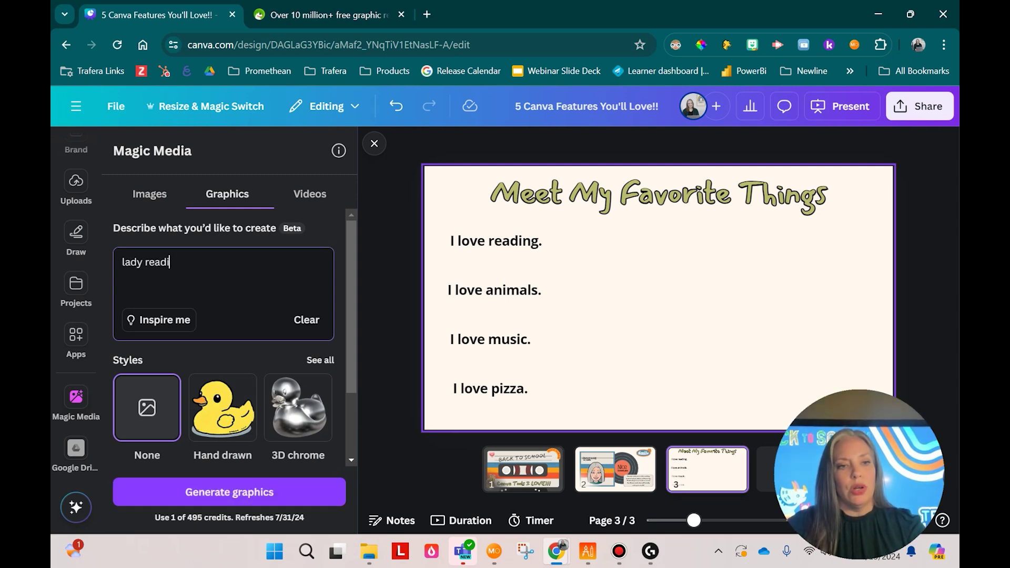
text(ng a book su)
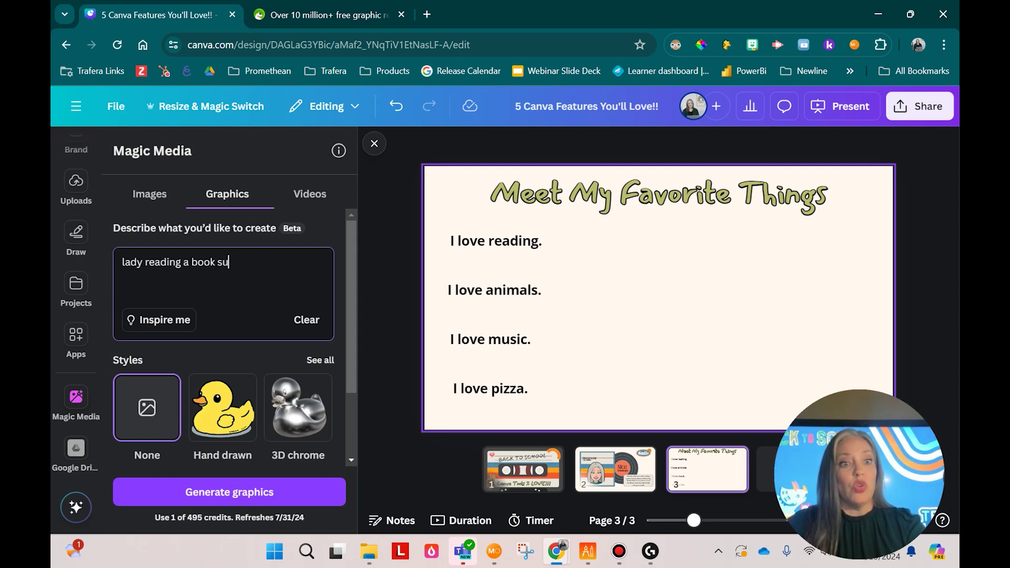
text(rrounded by an)
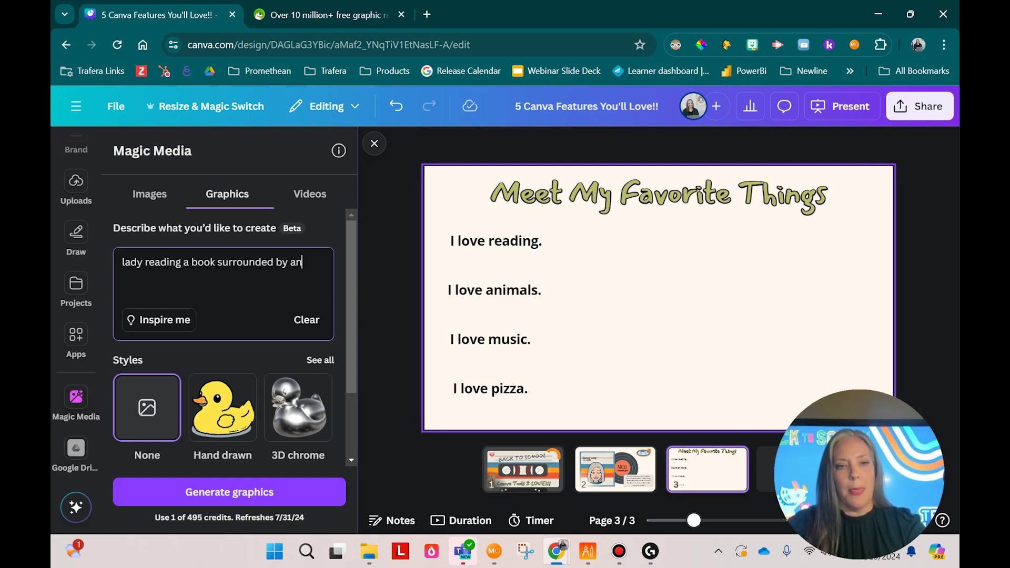
text(imals while)
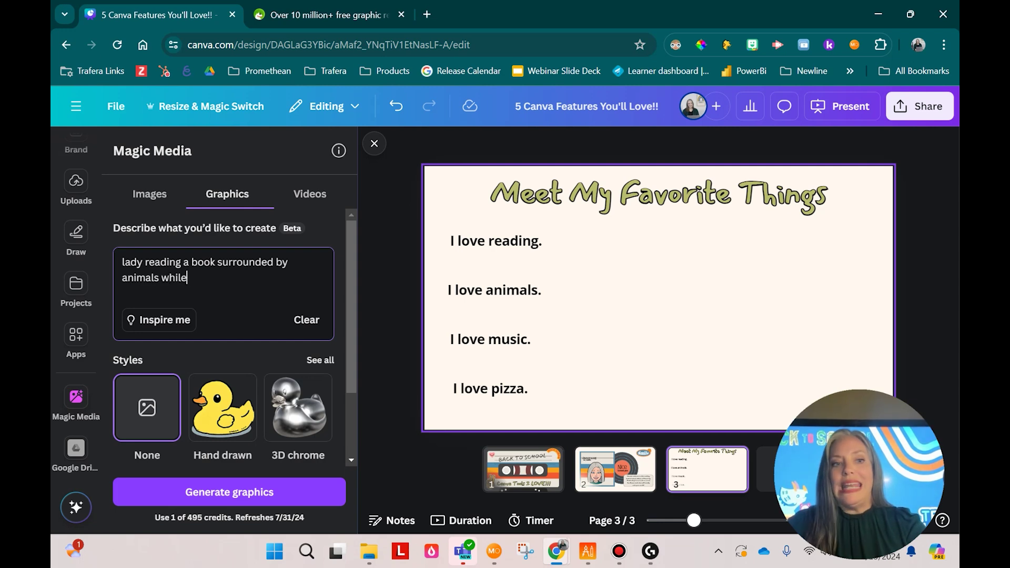
text( eating pizz)
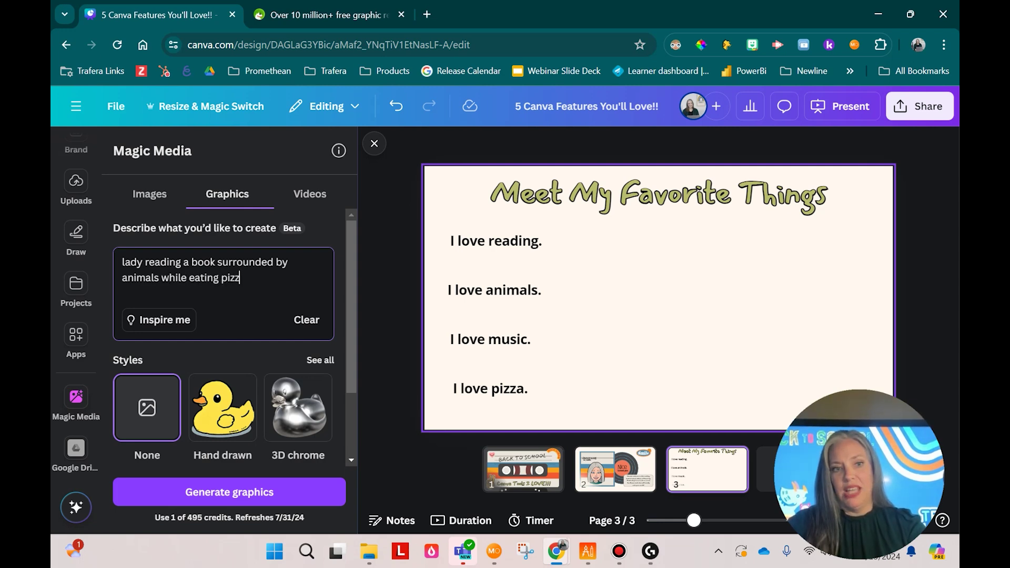
text(a)
key(Return)
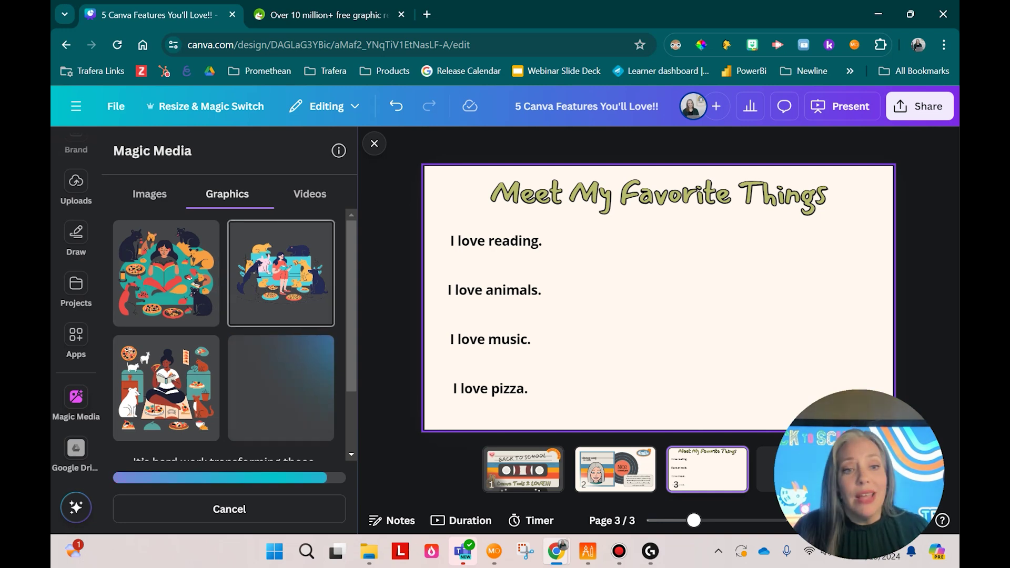
Add the second generated graphic beside the 'I love…' list.
scroll(223, 316, down, 3)
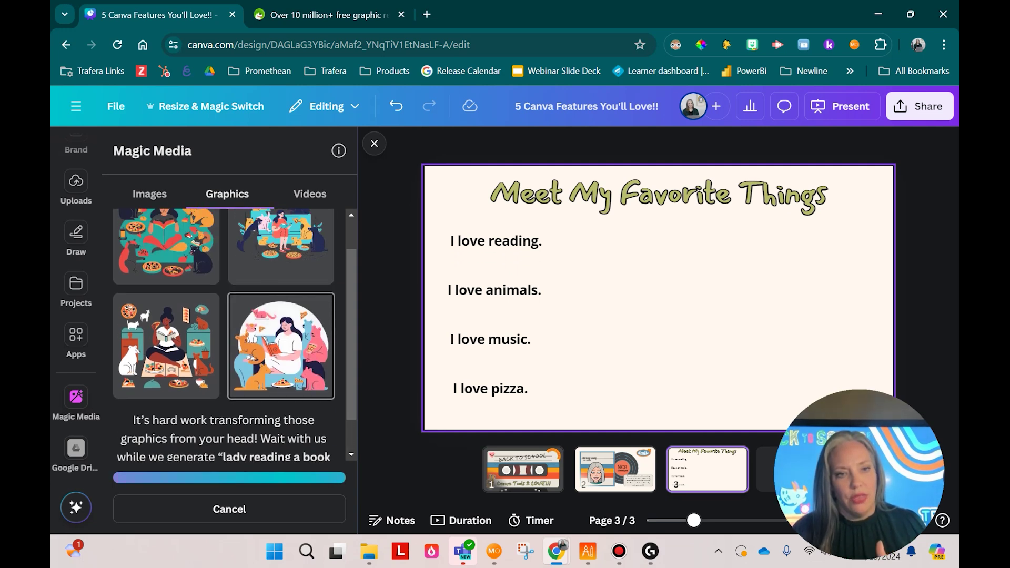
scroll(224, 326, up, 2)
scroll(223, 315, down, 3)
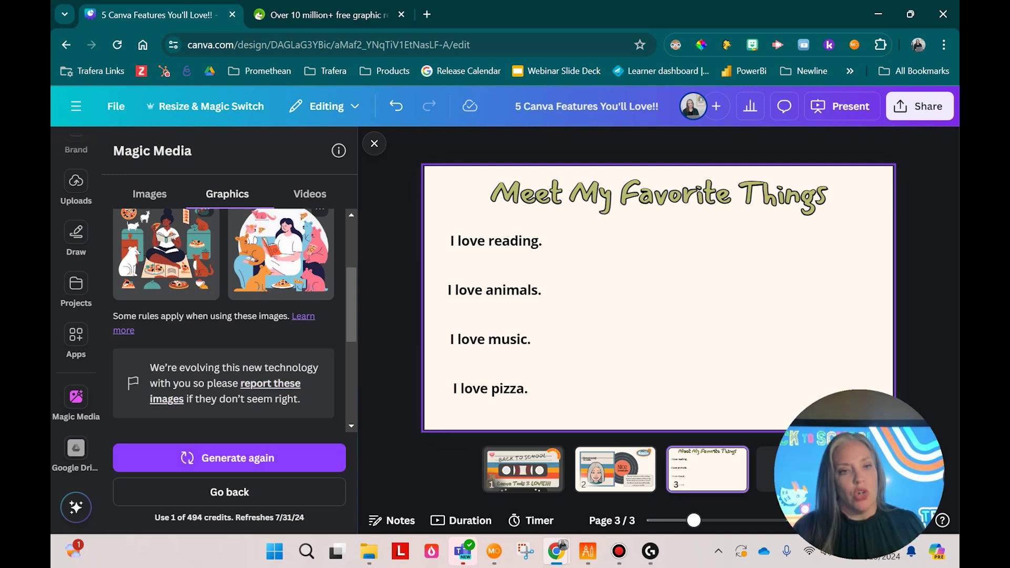
scroll(224, 321, up, 3)
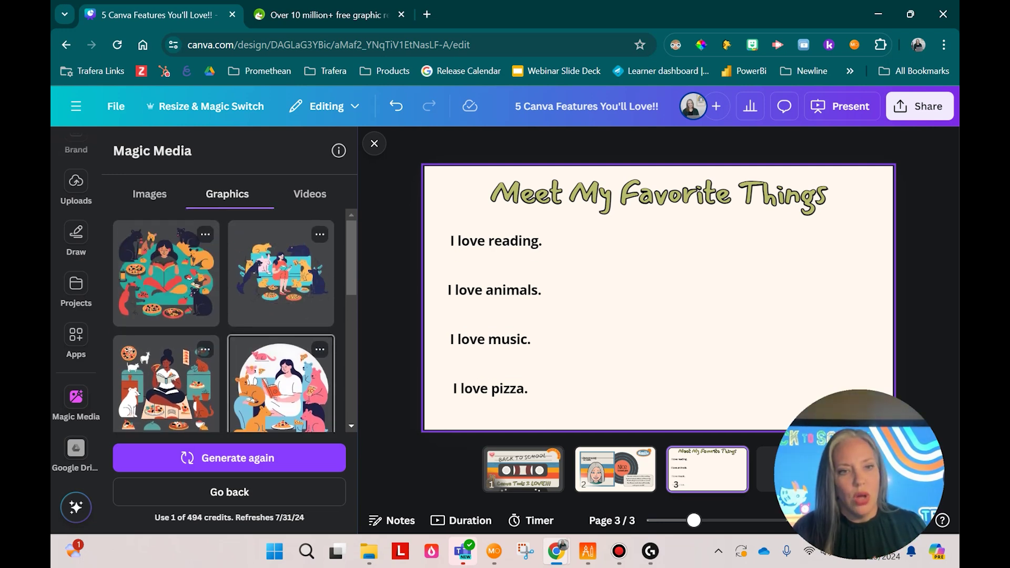
click(281, 273)
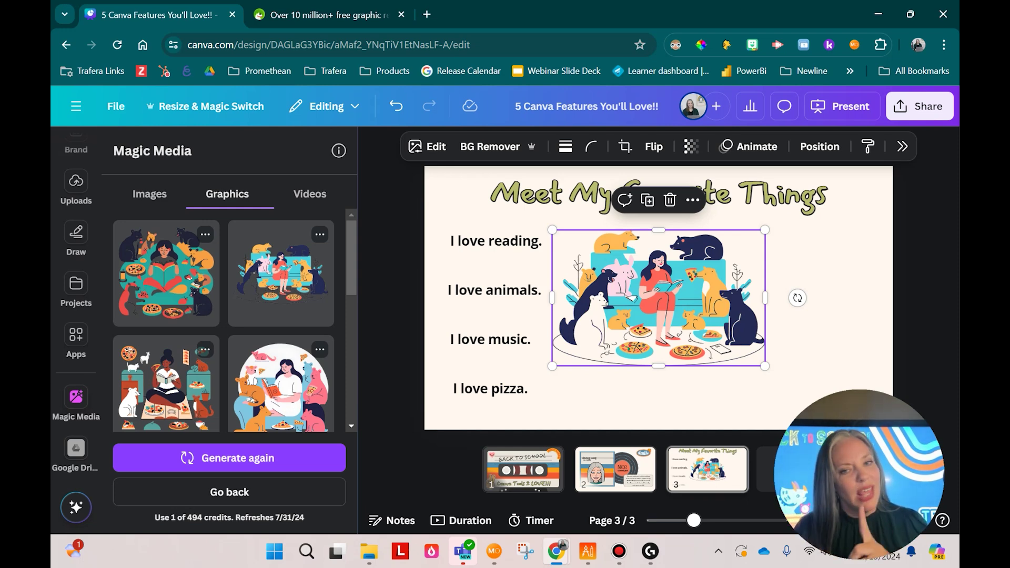
scroll(76, 289, up, 3)
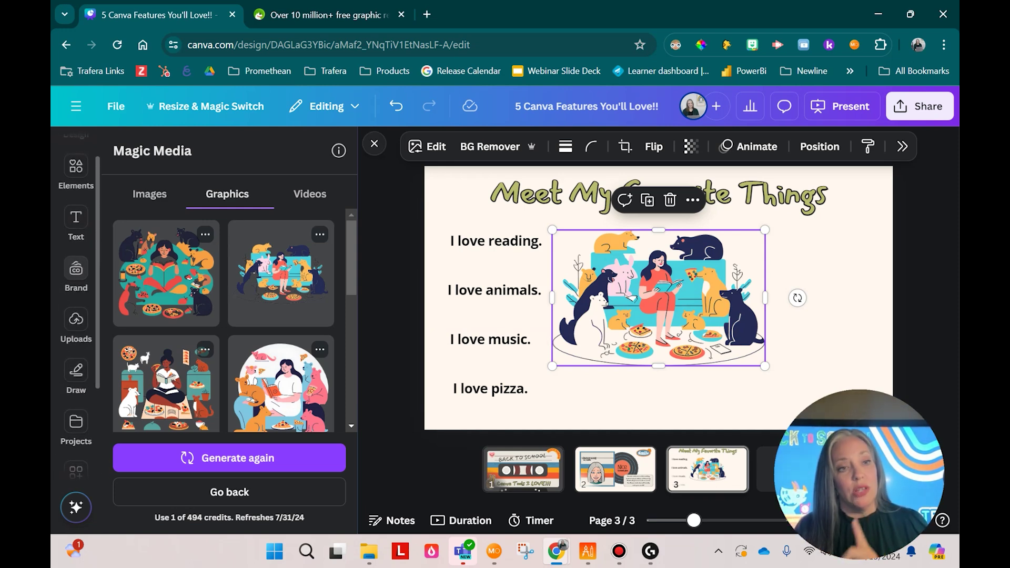
scroll(76, 289, up, 2)
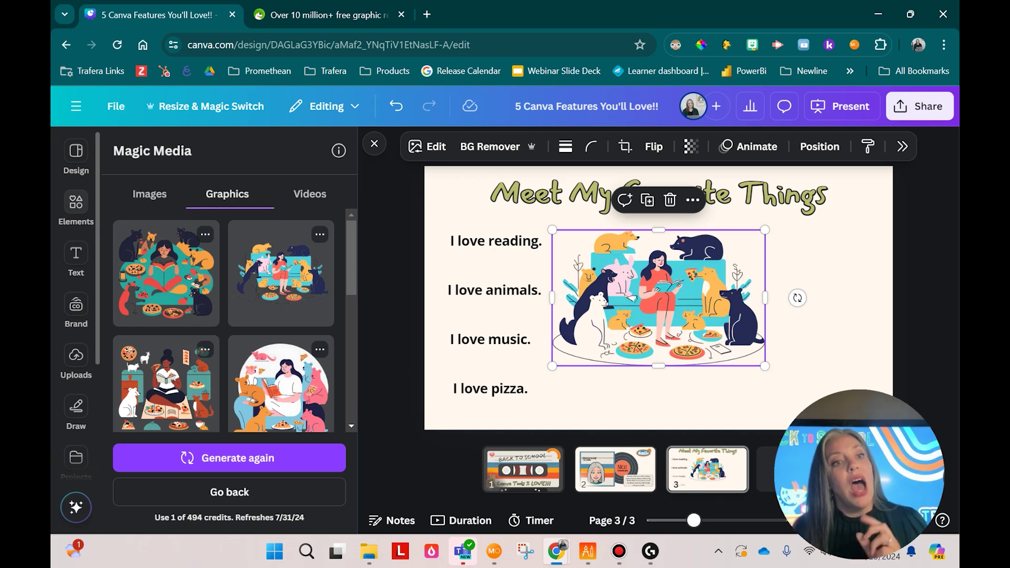
click(76, 205)
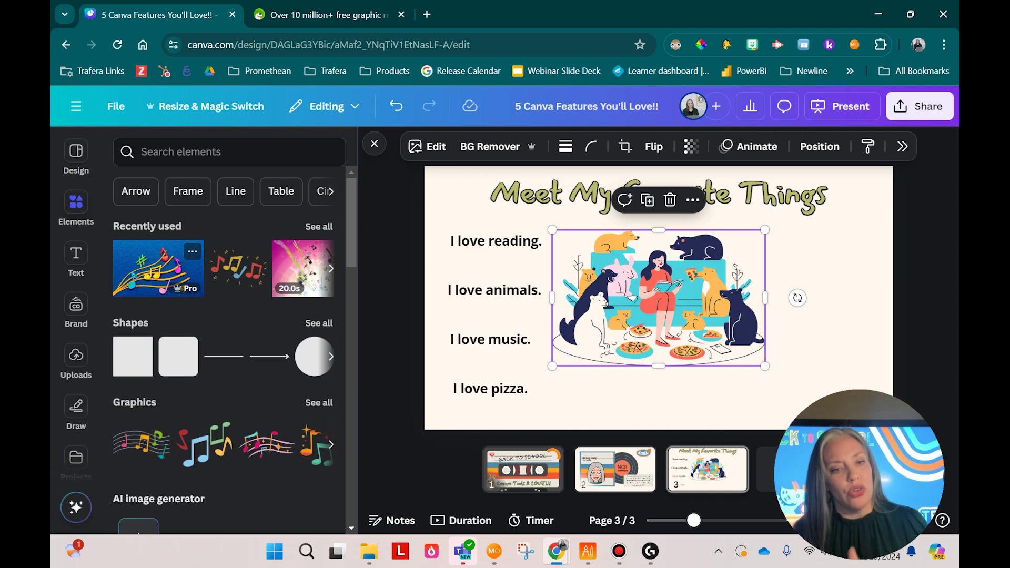
Add the recently used music-notes image, shift it right, and open its Edit options.
click(158, 268)
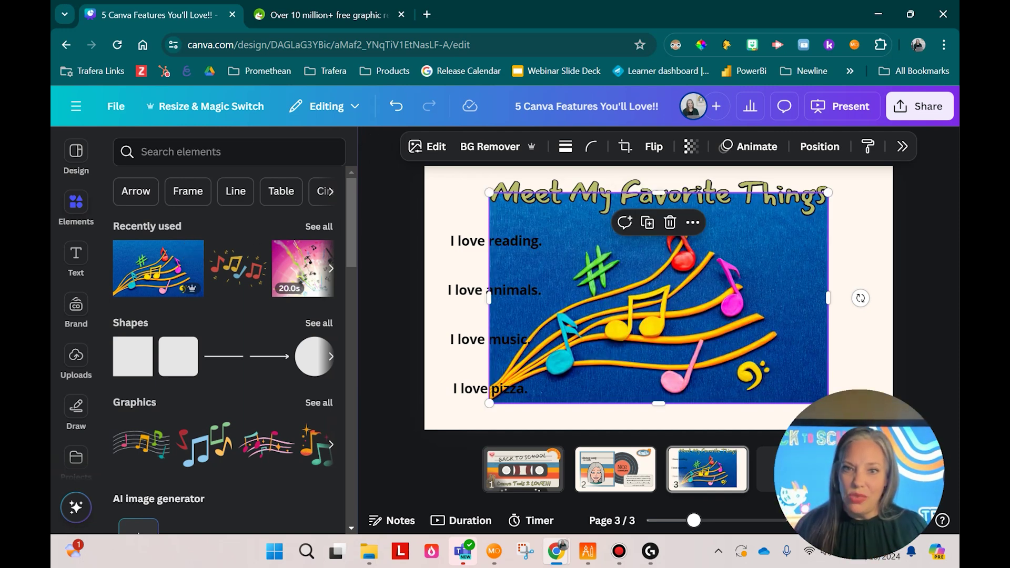
drag(659, 298, 697, 304)
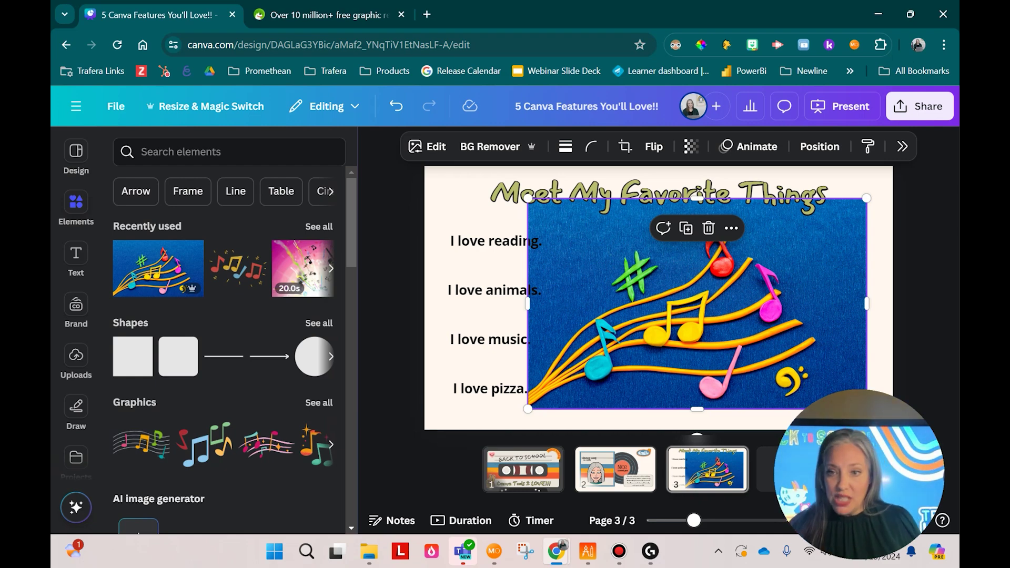
click(427, 146)
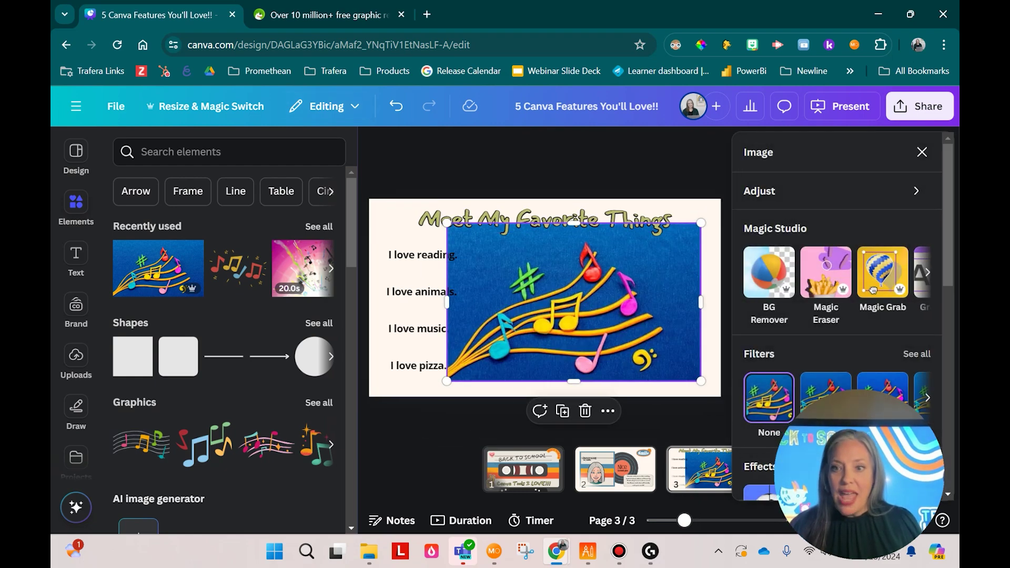
Use Magic Grab's Click mode to extract the red music note from the clay photo.
click(873, 289)
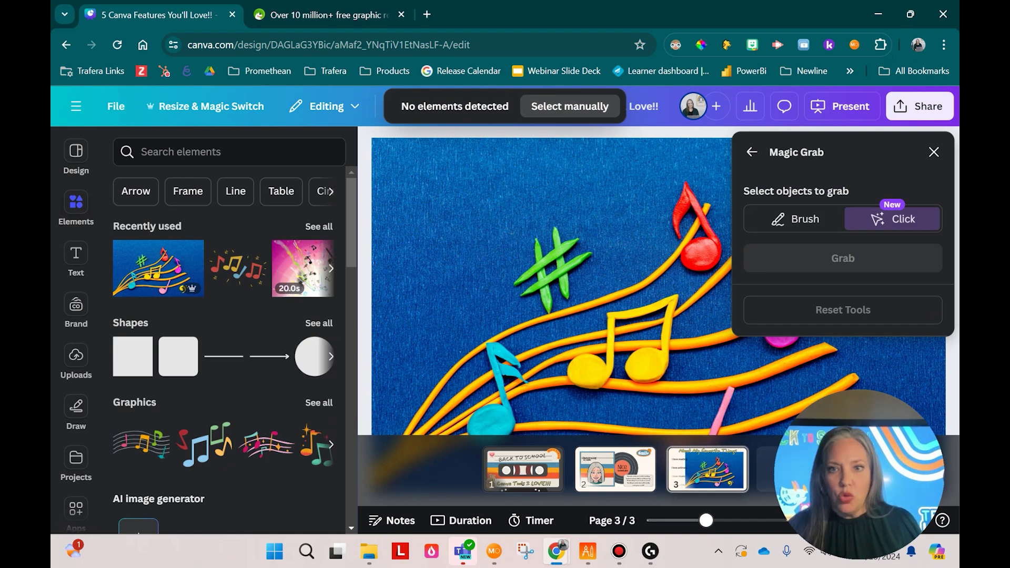
click(660, 316)
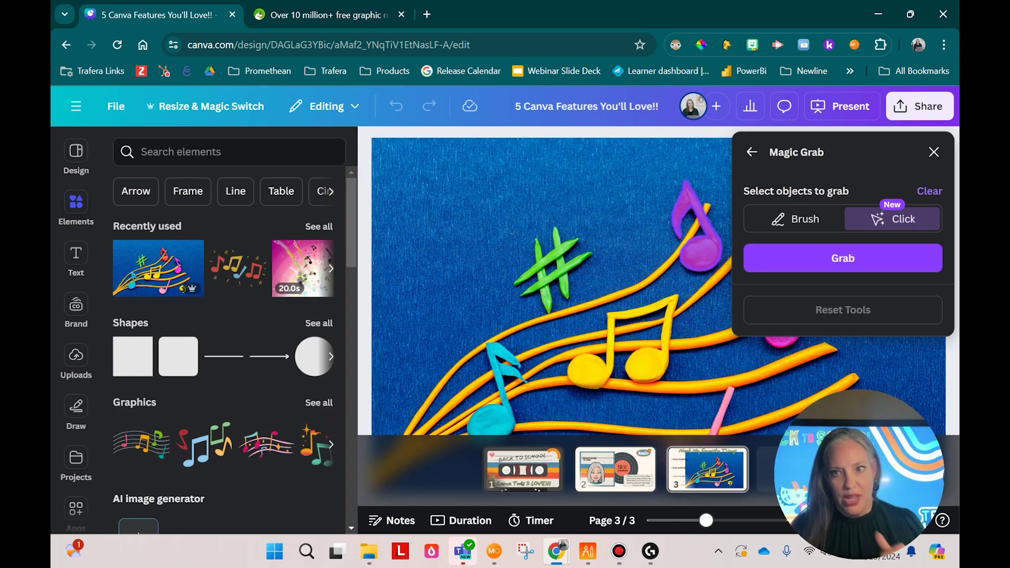
click(842, 258)
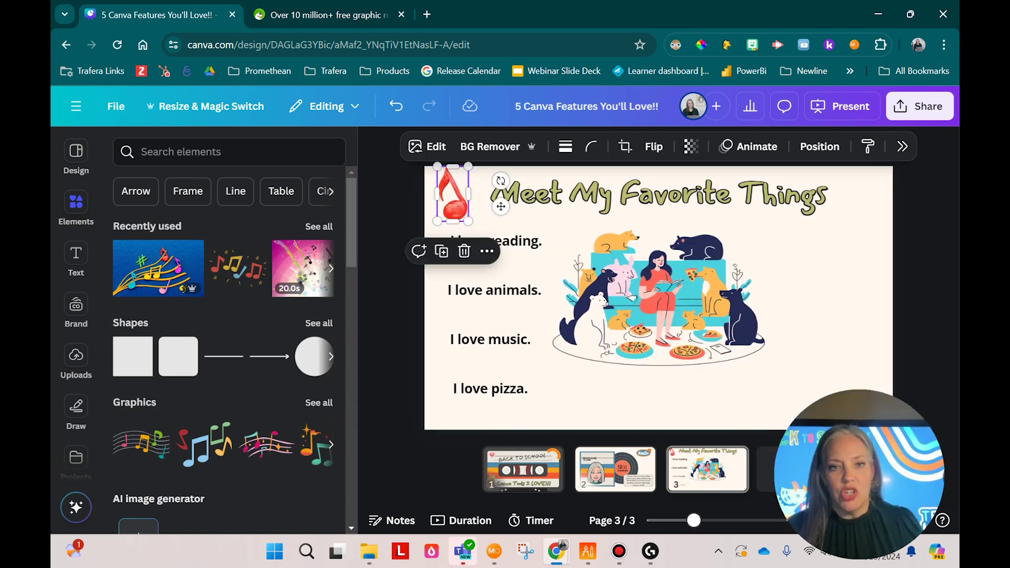
Move the red note right and place three copies: beside the pizza line, bottom right, top right.
drag(444, 198, 809, 268)
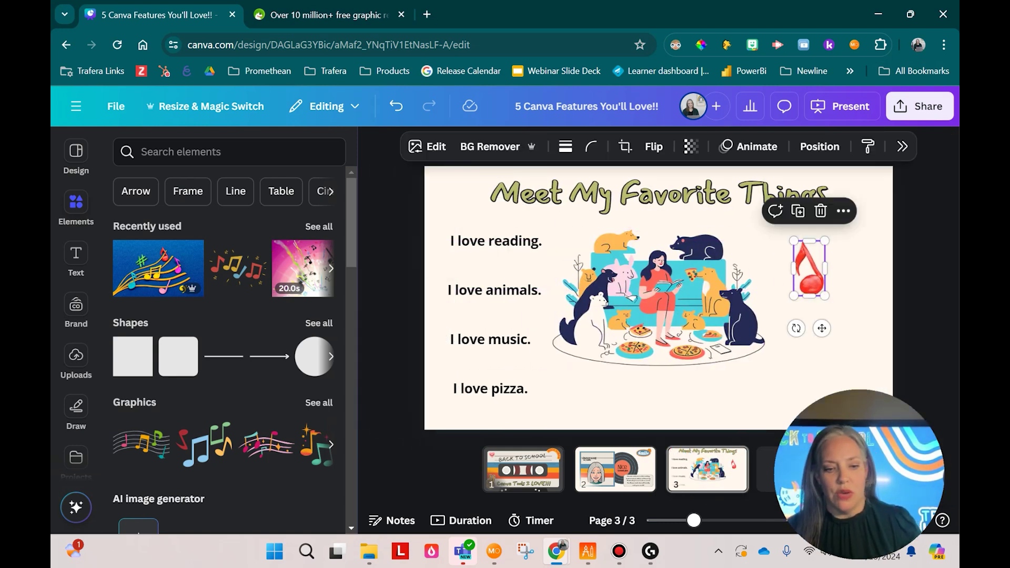
key(ctrl+d)
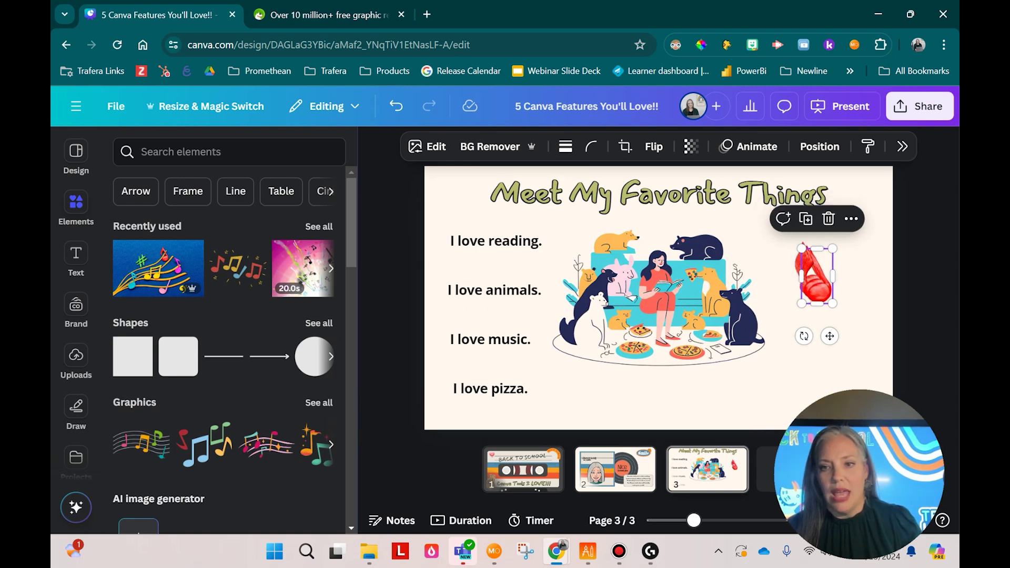
drag(809, 268, 564, 374)
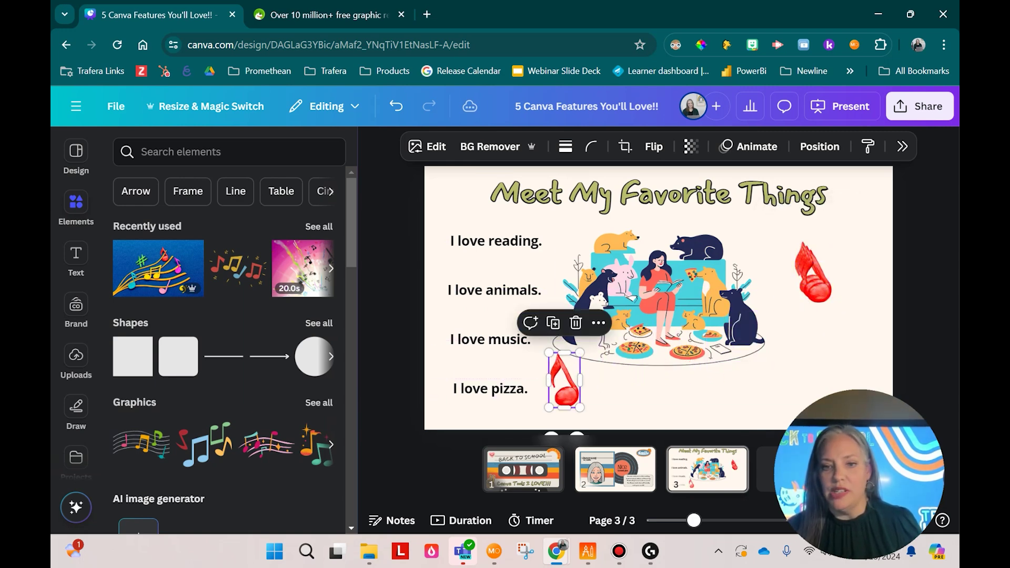
click(813, 271)
key(ctrl+d)
drag(814, 276, 816, 390)
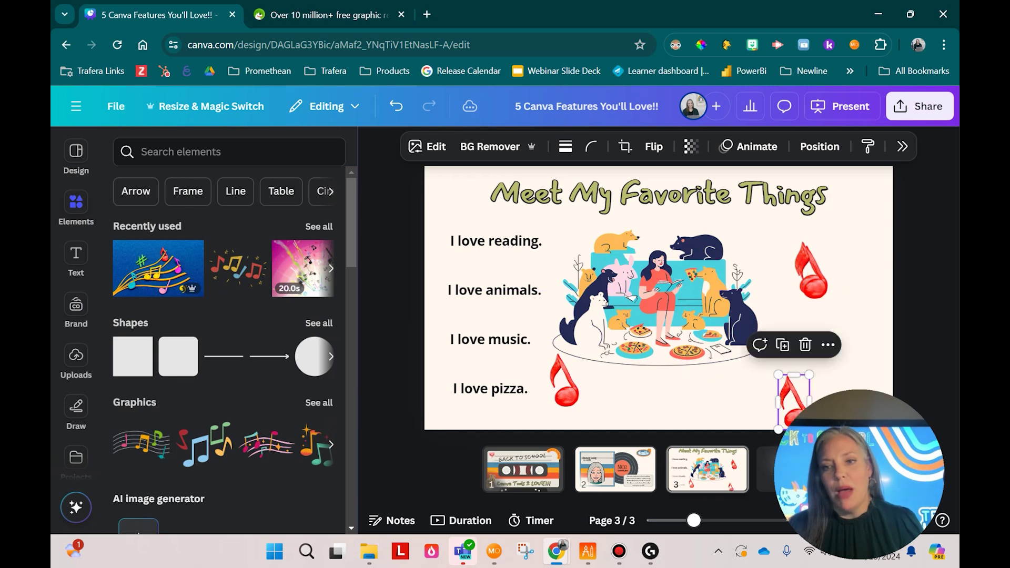
click(813, 271)
key(ctrl+d)
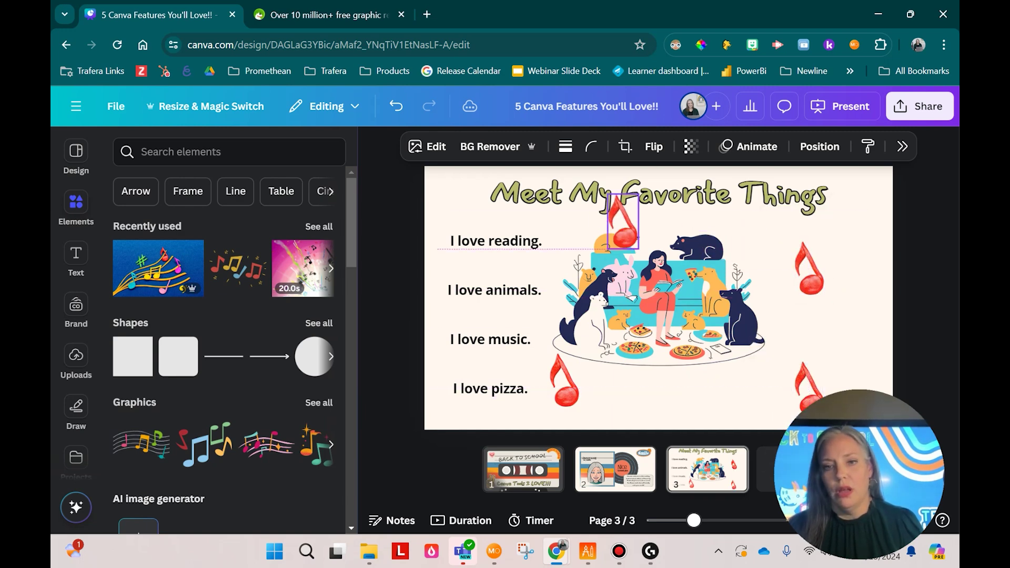
drag(813, 271, 769, 243)
click(809, 268)
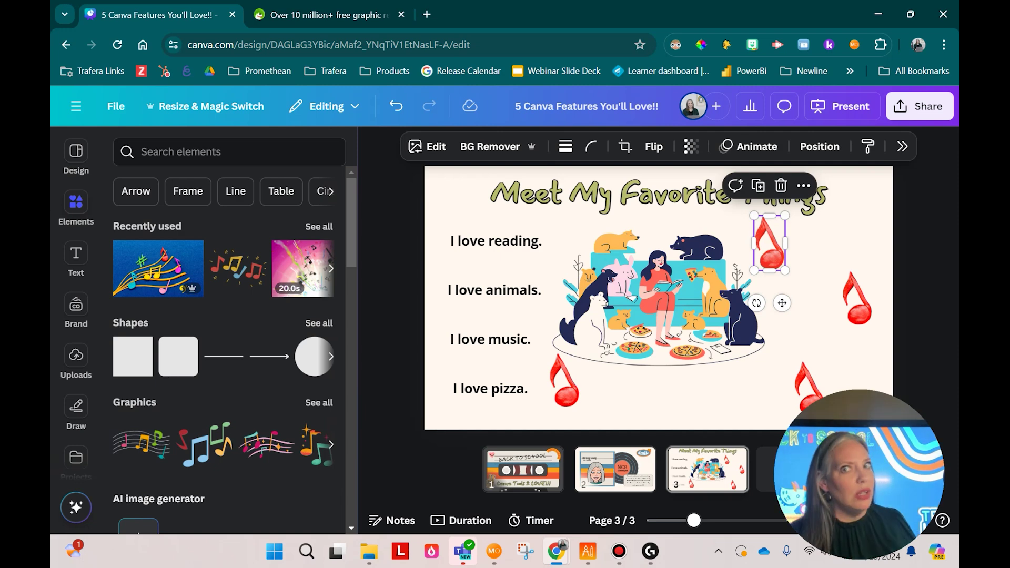
click(842, 106)
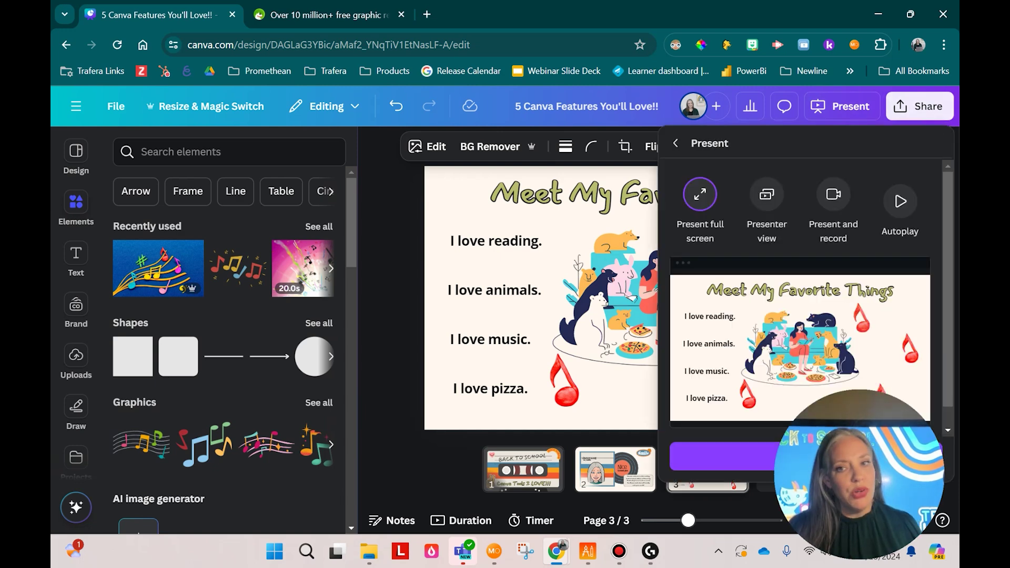
Choose the Present and record mode for the slideshow.
click(833, 194)
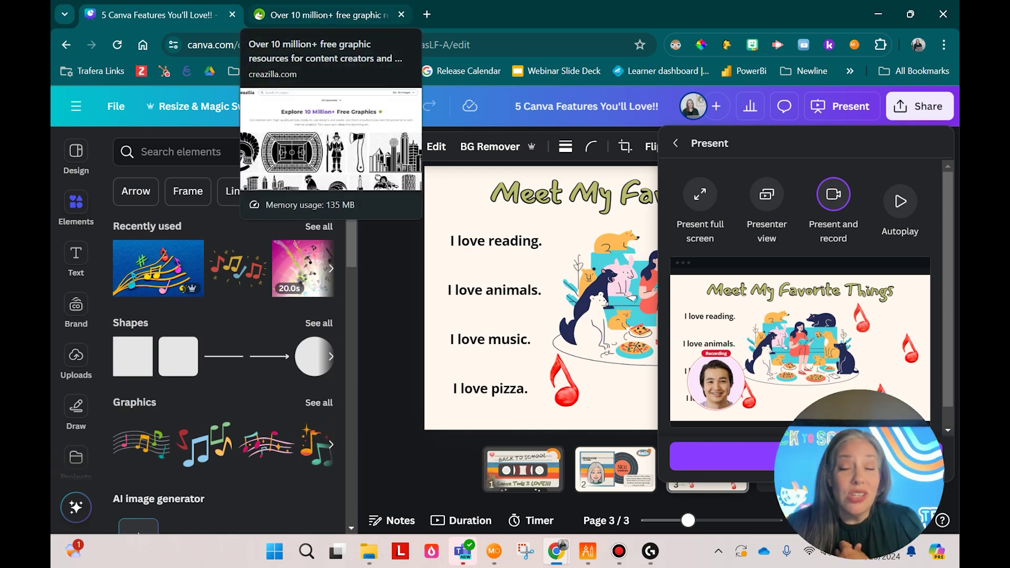
Switch to Creazilla and search for 'puppy' clipart.
click(326, 15)
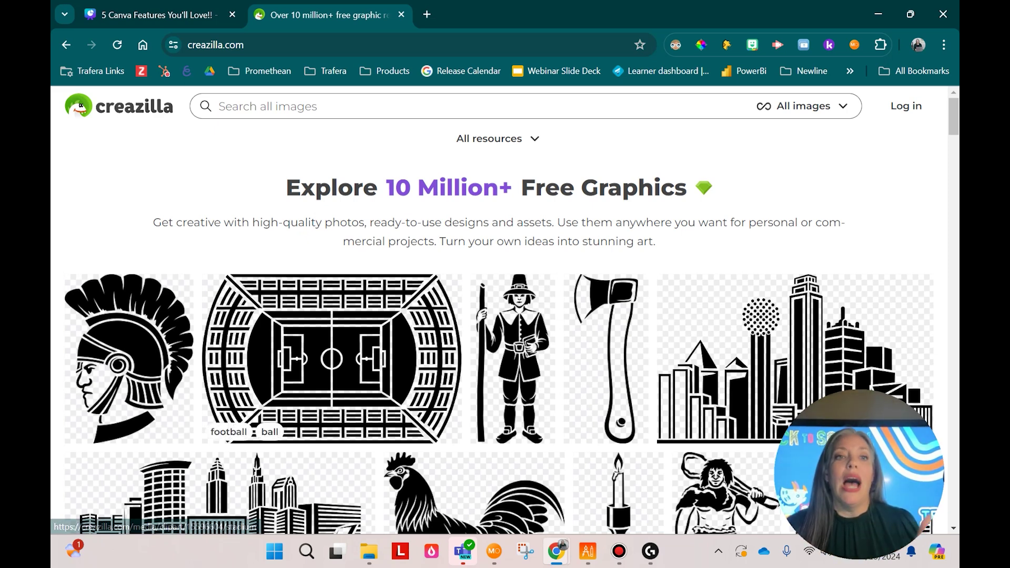
scroll(331, 358, down, 4)
scroll(331, 310, down, 5)
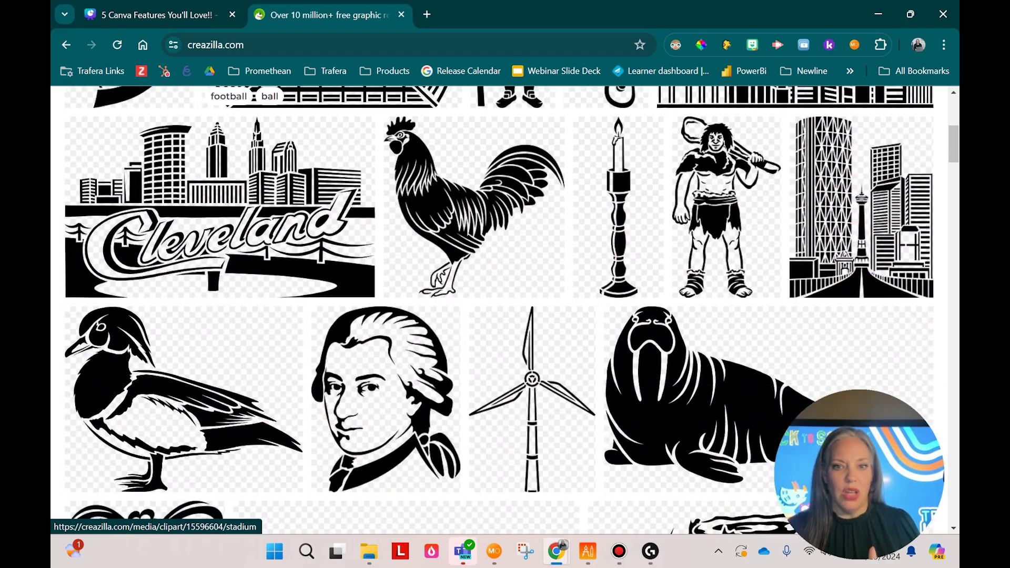
scroll(332, 310, up, 9)
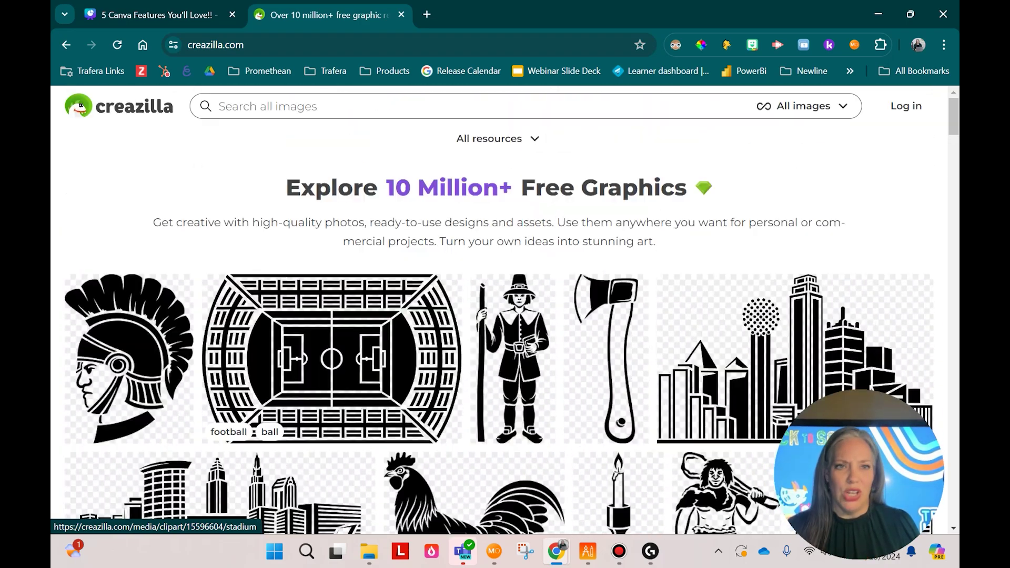
click(221, 106)
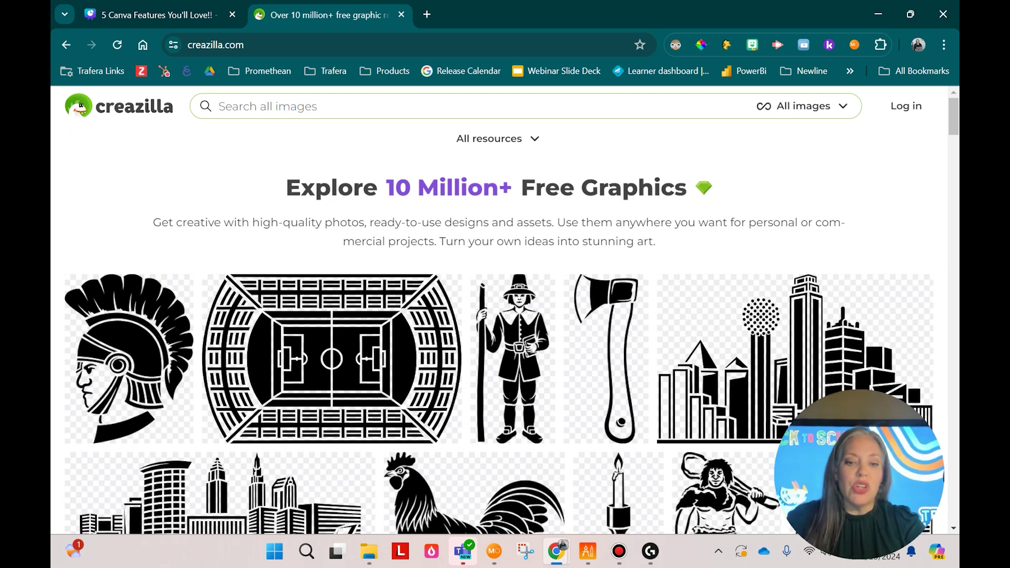
text(puppy)
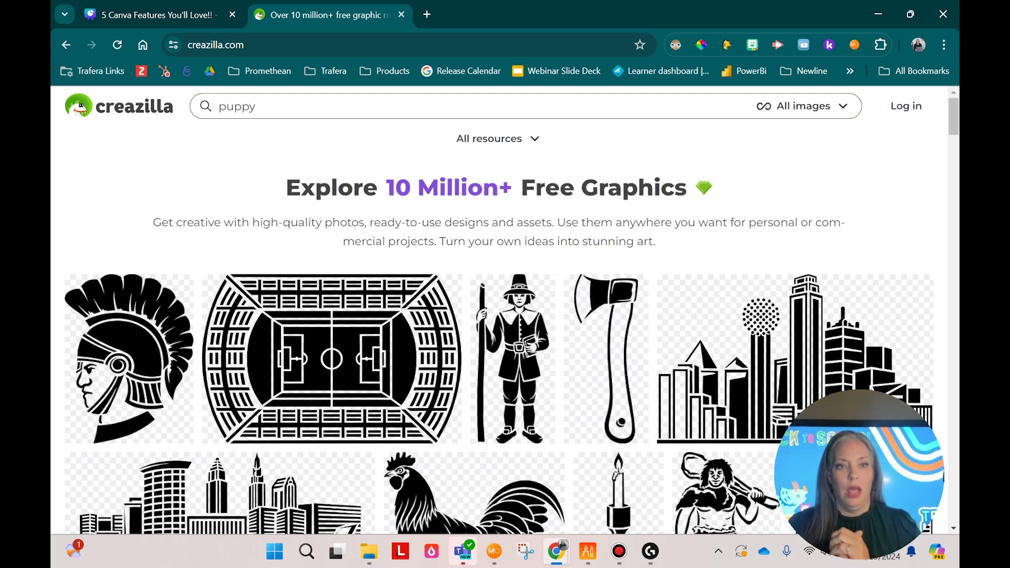
key(Return)
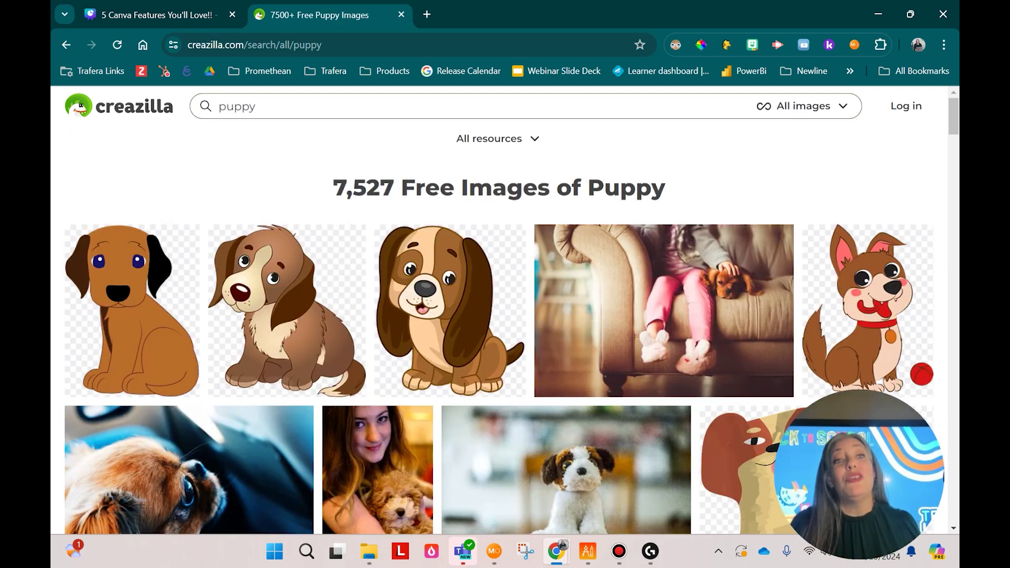
Copy the sitting brown cartoon puppy image and return to the Canva tab.
scroll(286, 310, down, 1)
scroll(287, 310, down, 8)
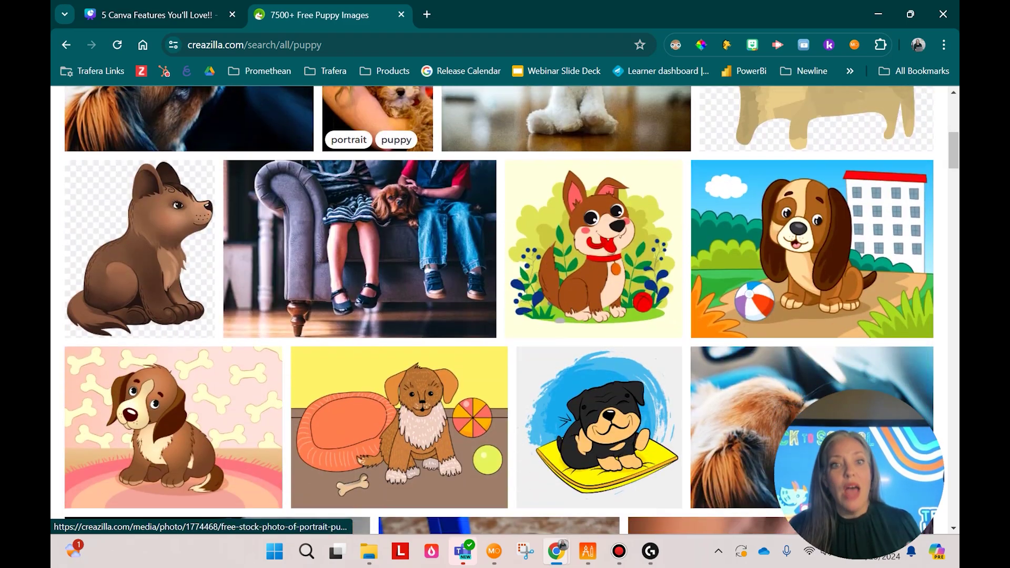
scroll(286, 311, down, 4)
scroll(287, 310, down, 10)
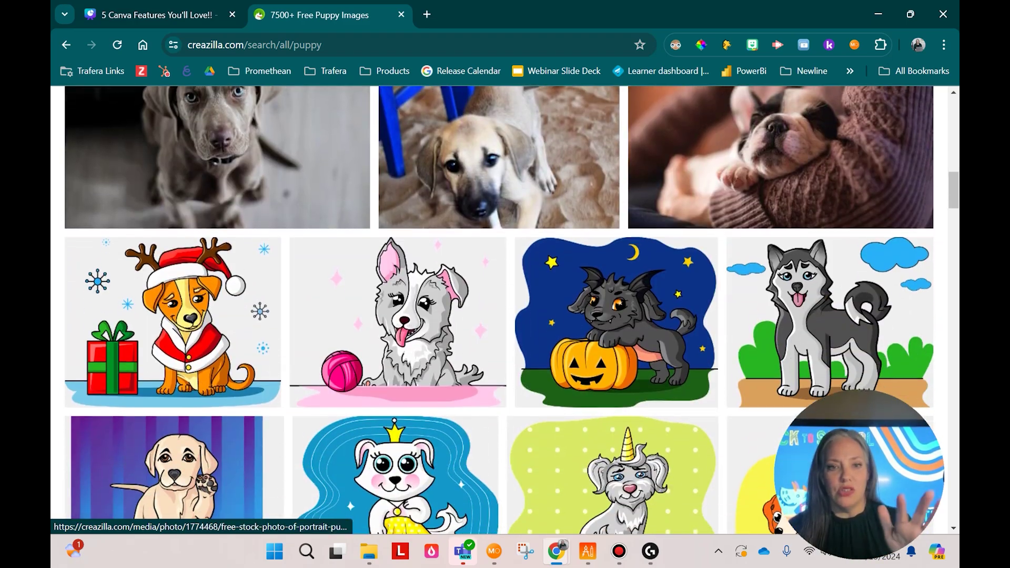
scroll(342, 316, up, 2)
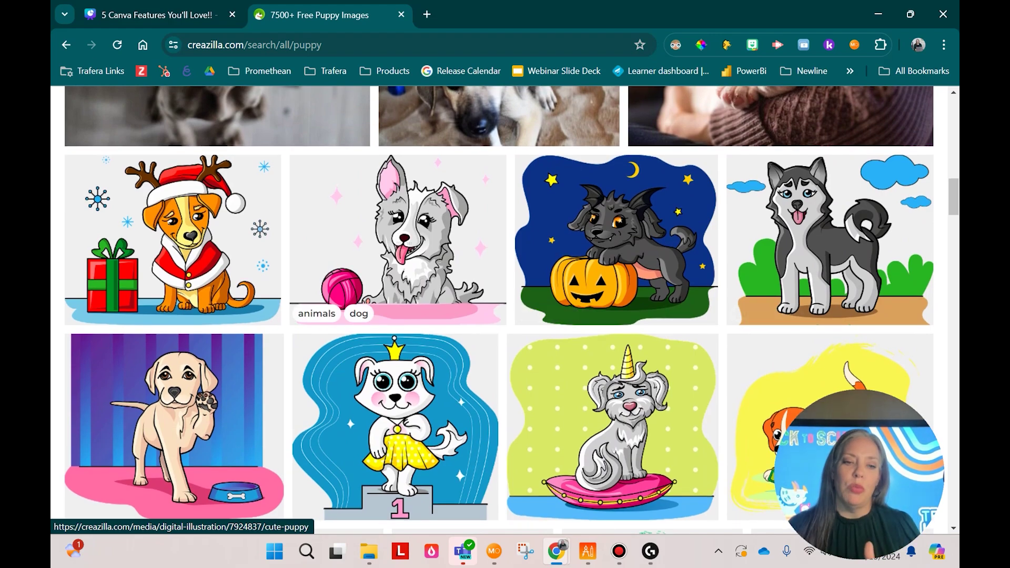
scroll(342, 310, up, 8)
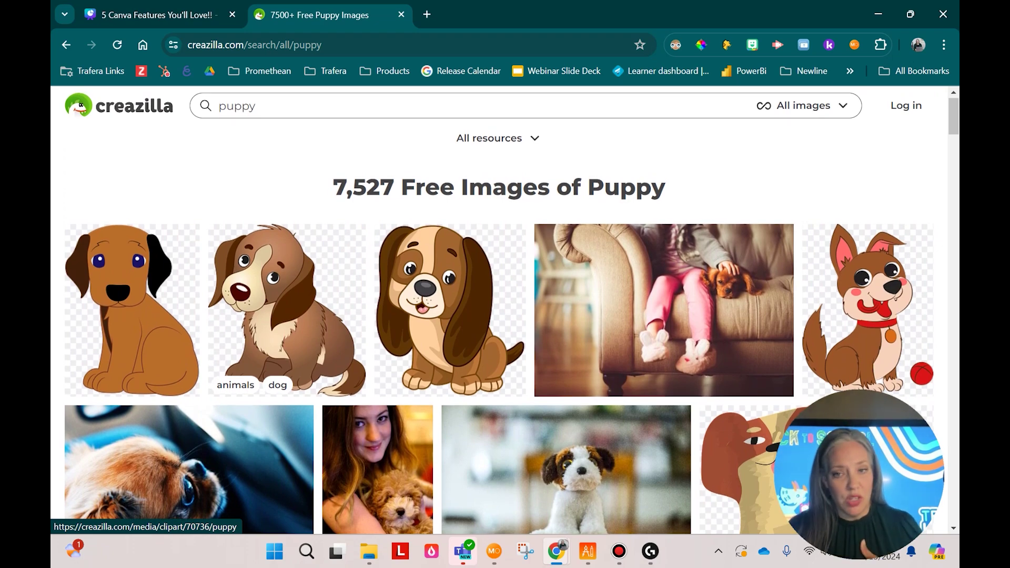
right_click(300, 325)
scroll(357, 237, down, 1)
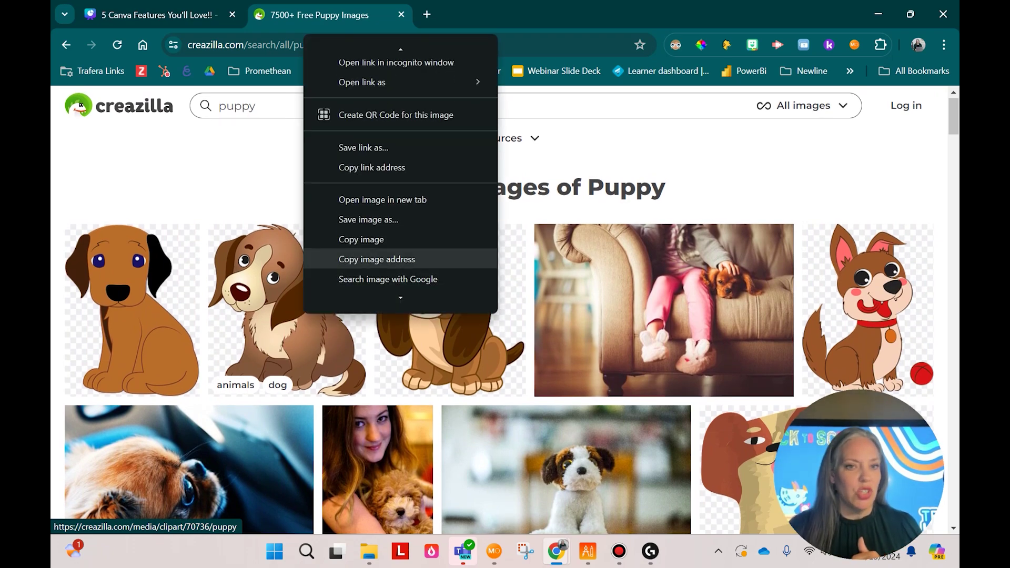
click(358, 257)
click(158, 15)
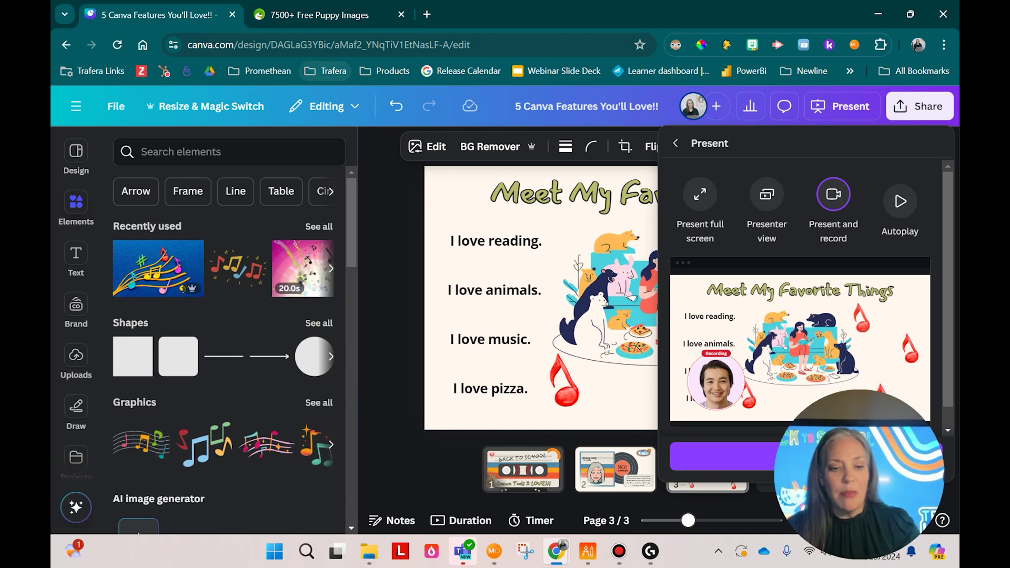
Paste the brown cartoon puppy onto the slide, shrink it, and move it to the bottom.
click(782, 300)
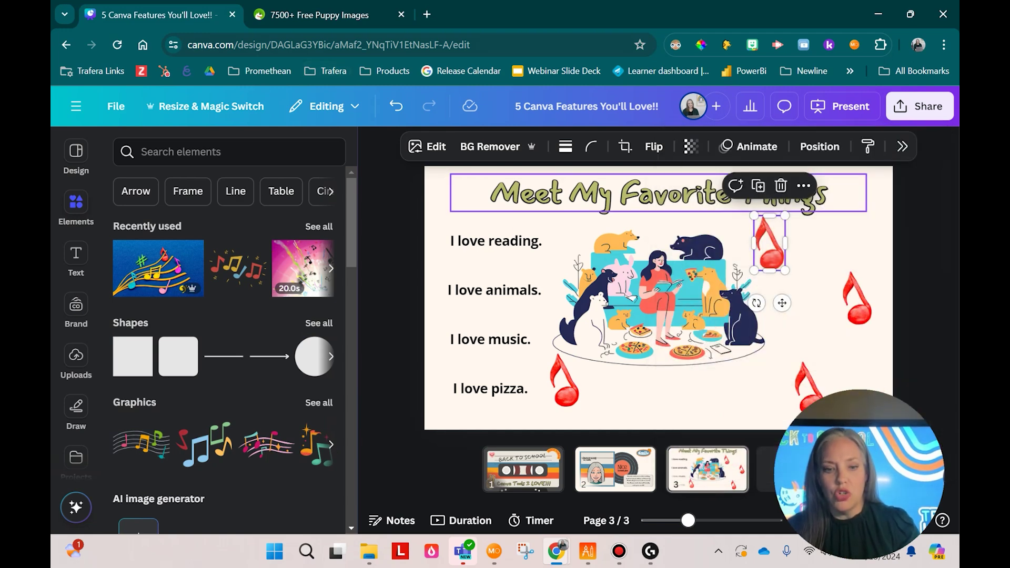
click(782, 300)
key(ctrl+v)
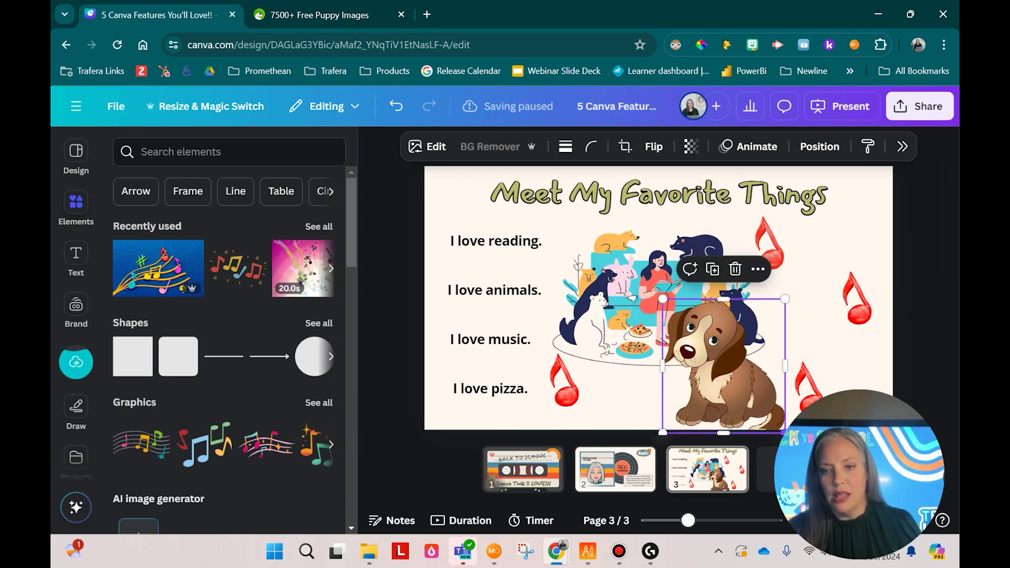
drag(785, 433, 728, 369)
drag(694, 334, 736, 395)
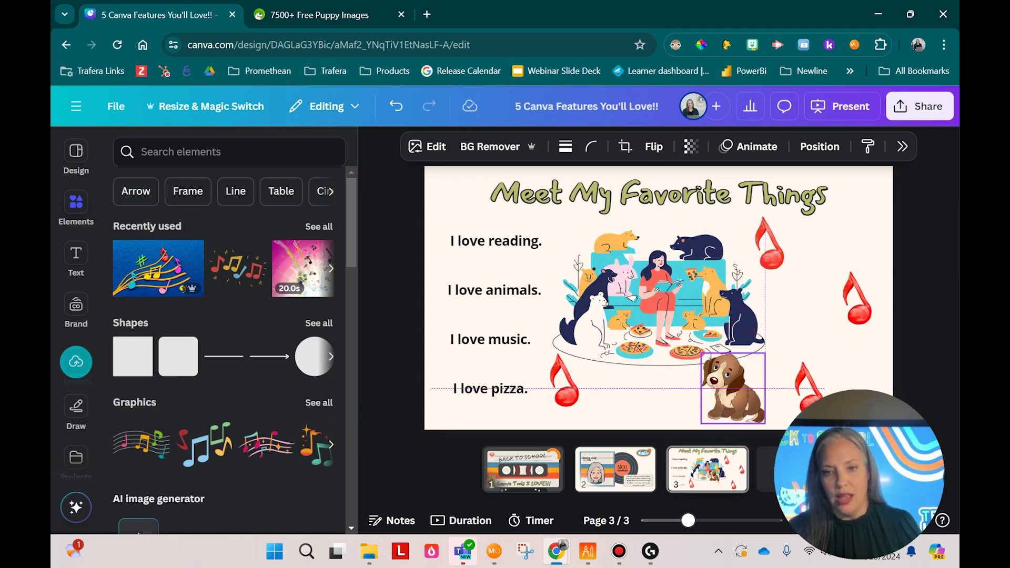